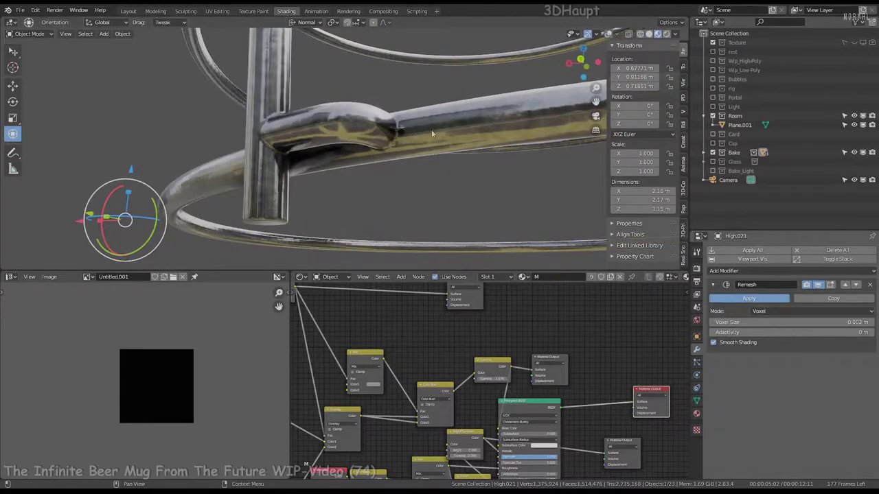
Apply the cage's Remesh modifier, switch to Solid shading, and add a Decimate modifier.
click(746, 300)
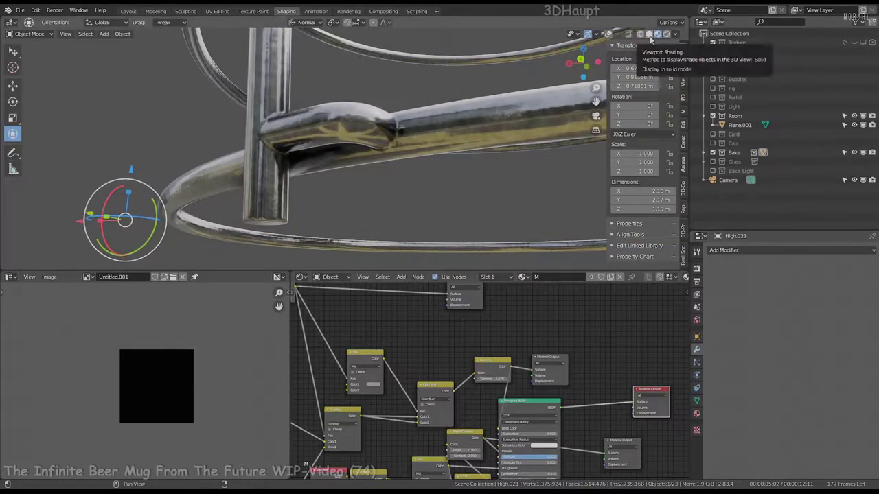
click(648, 33)
click(29, 34)
click(728, 250)
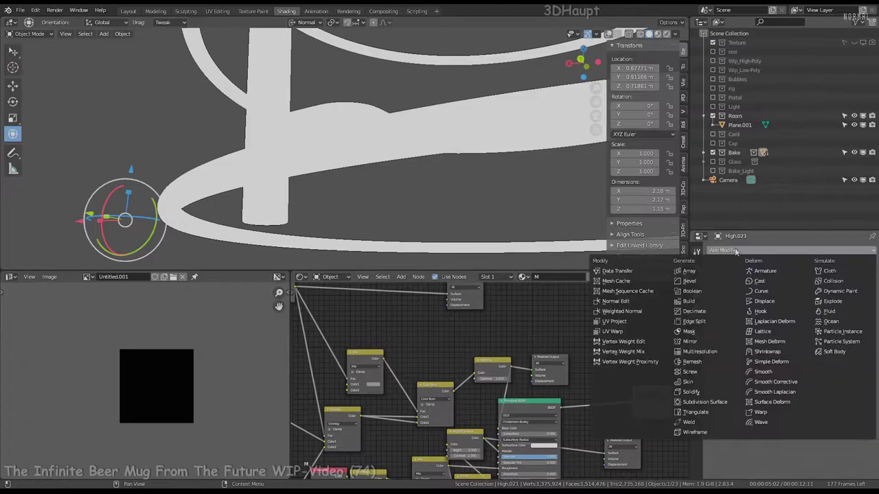
click(708, 306)
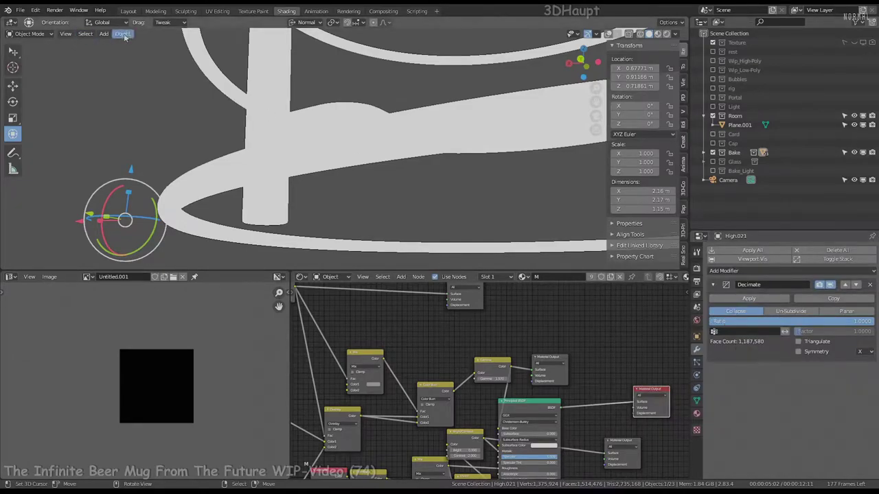
click(30, 34)
In Vertex Paint mode, generate Dirty Vertex Colors on the wire cage.
click(37, 74)
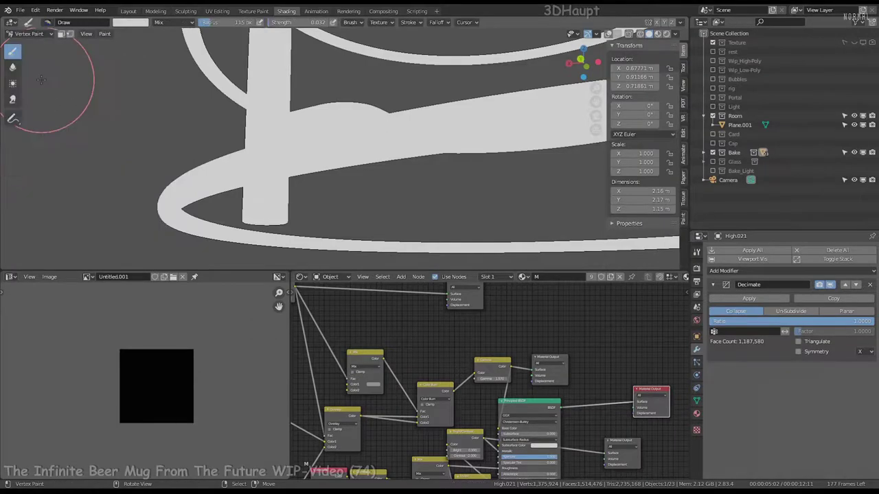
click(104, 34)
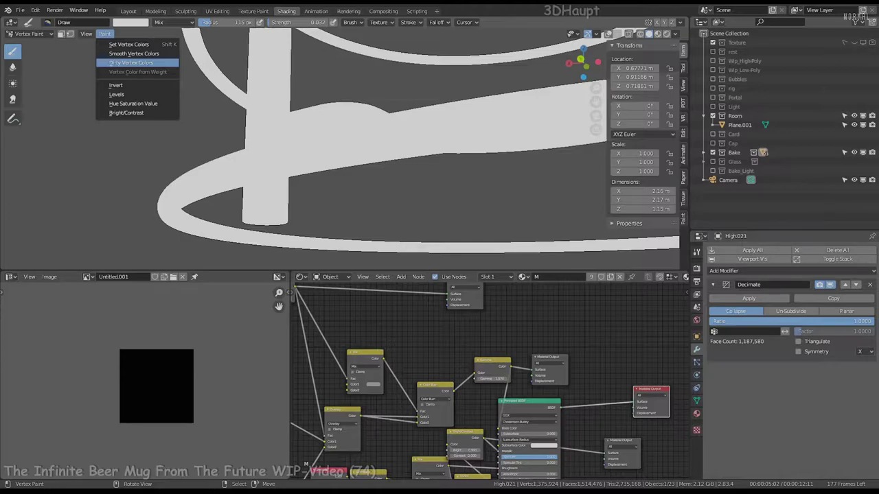
click(130, 63)
mouse_move(333, 108)
middle_down()
mouse_move(412, 139)
mouse_move(403, 128)
mouse_move(343, 192)
mouse_move(355, 81)
mouse_move(373, 153)
mouse_move(206, 138)
middle_up()
Soften the dirt with an enlarged Blur brush in a maximized 3D view.
click(13, 66)
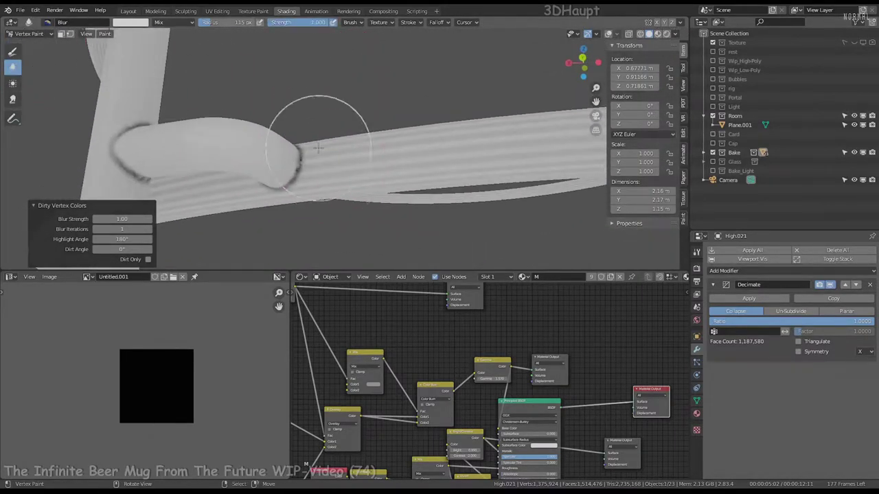
key(f)
mouse_move(261, 154)
middle_down()
mouse_move(216, 163)
mouse_move(324, 144)
middle_up()
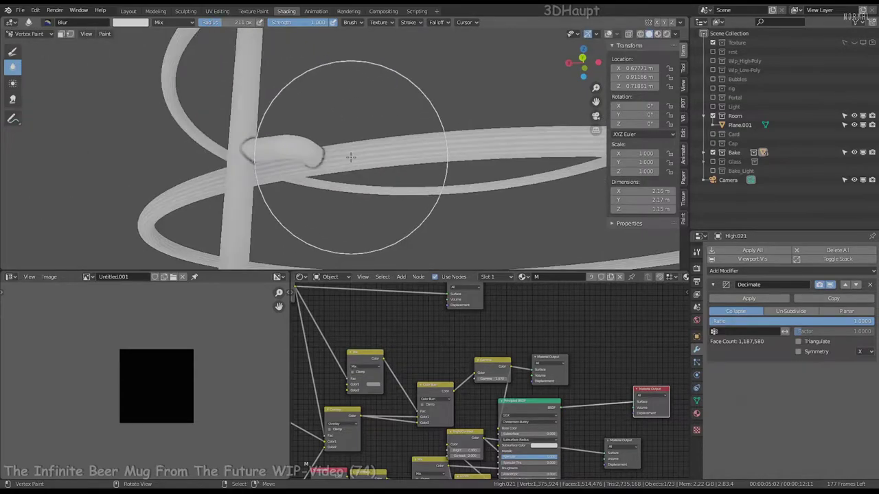
key(ctrl+space)
mouse_move(397, 296)
middle_down()
mouse_move(364, 177)
mouse_move(373, 235)
mouse_move(373, 147)
mouse_move(384, 233)
middle_up()
scroll(382, 234, up, 5)
click(29, 34)
Return to Object Mode and preview the cage with a shiny metal MatCap.
click(28, 42)
scroll(450, 215, down, 5)
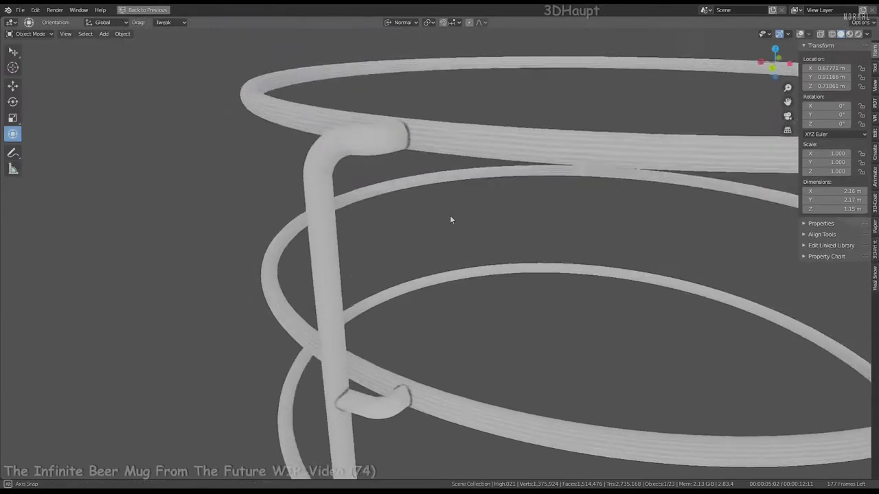
shift+middle_drag(450, 214, 412, 227)
click(867, 34)
click(851, 80)
click(832, 99)
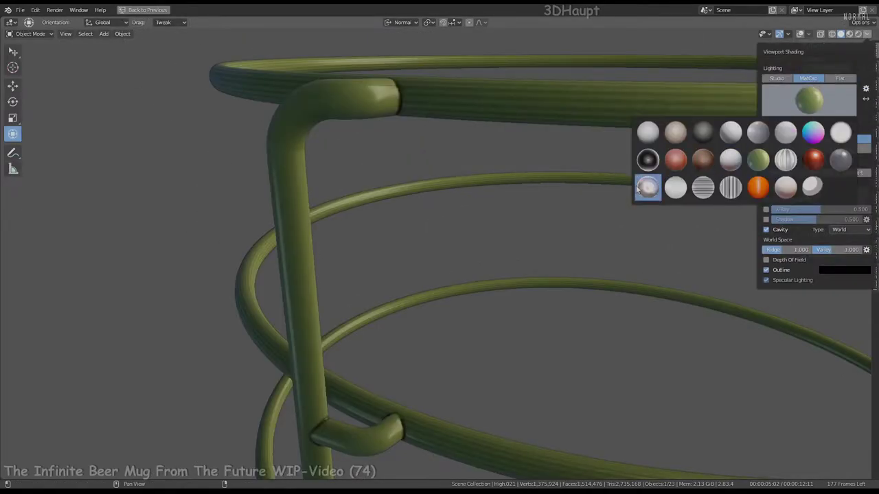
click(703, 186)
mouse_move(481, 233)
middle_down()
mouse_move(538, 250)
mouse_move(563, 206)
mouse_move(467, 180)
middle_up()
Try a brighter metal MatCap and restore the full Shading workspace layout.
click(867, 33)
click(867, 34)
scroll(482, 179, up, 3)
scroll(482, 180, down, 2)
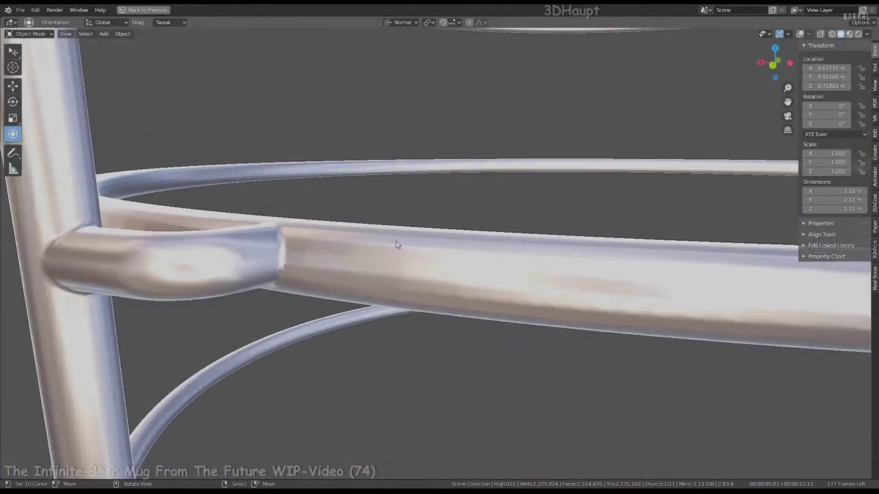
key(ctrl+space)
Replace the Decimate modifier with a Smooth modifier set to 30 repeats.
click(870, 284)
click(790, 270)
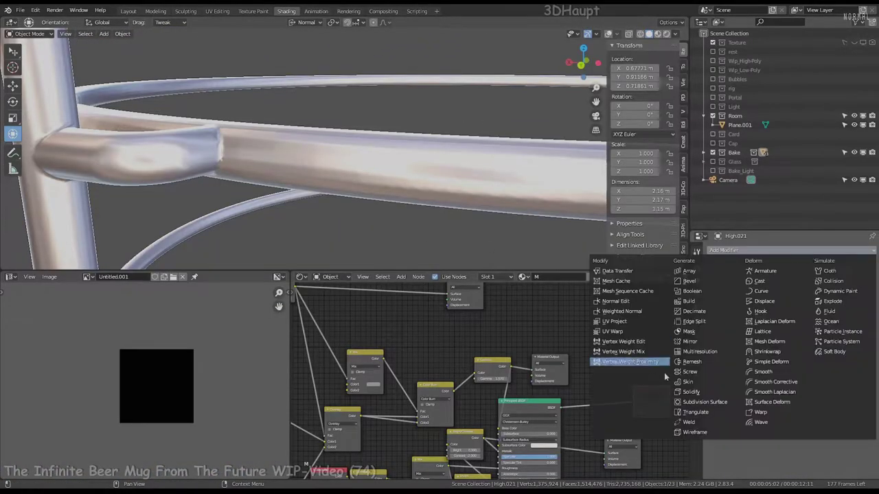
click(762, 366)
click(855, 320)
text(30)
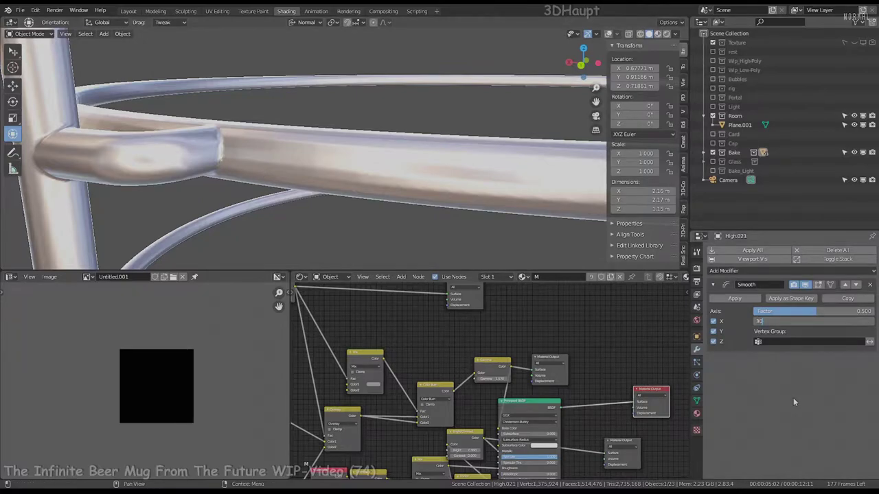
key(Return)
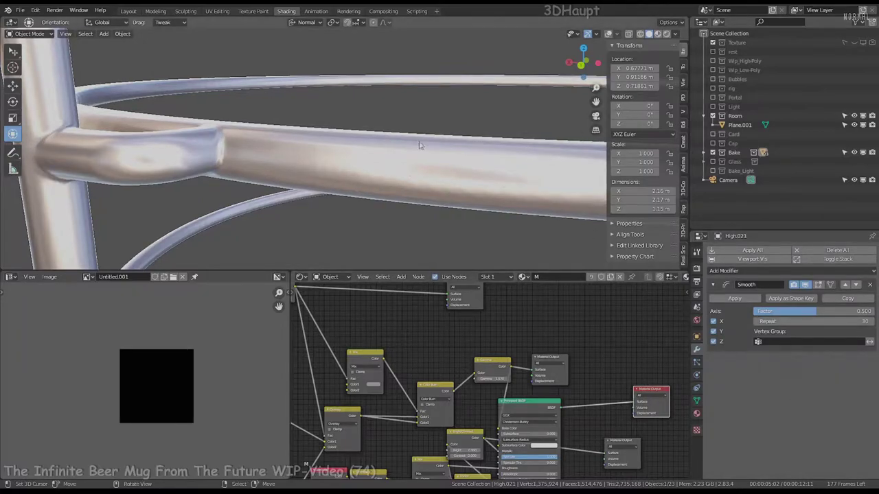
Try Smooth repeat counts of 100 and 50, comparing the junction with smoothing toggled.
middle_drag(420, 145, 304, 143)
click(819, 322)
text(100)
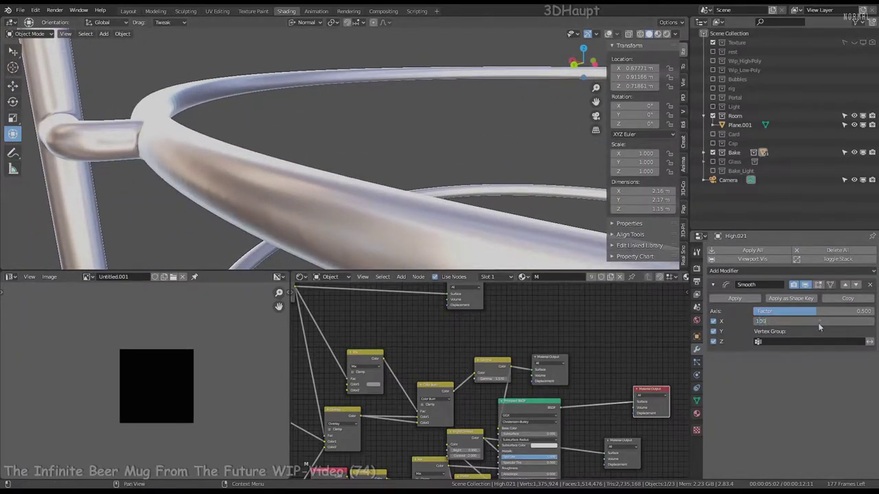
key(Return)
middle_drag(203, 188, 299, 187)
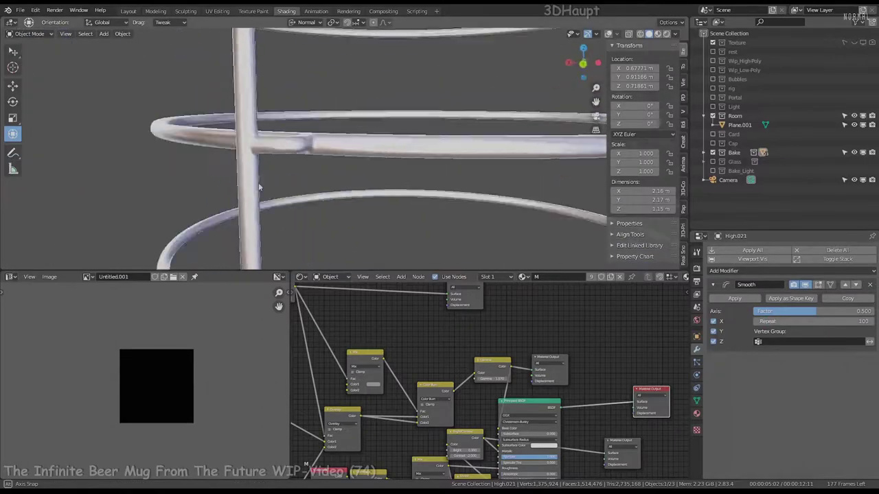
click(807, 285)
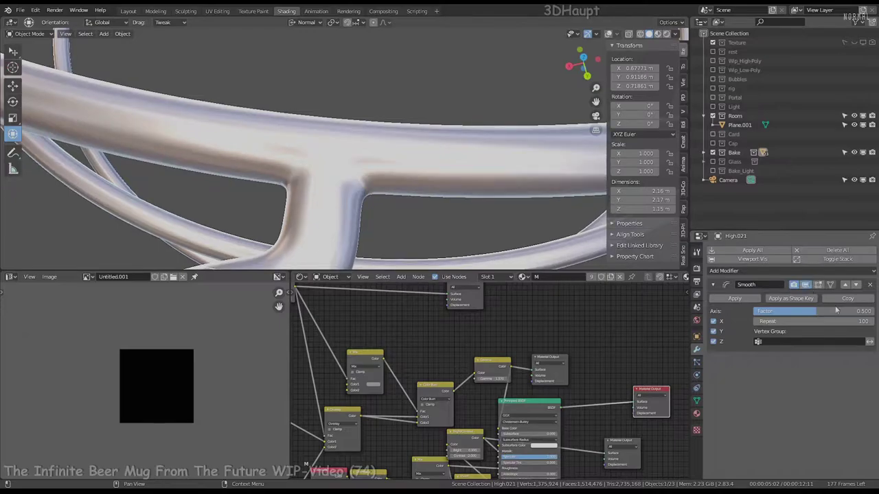
double_click(796, 321)
text(50)
key(Return)
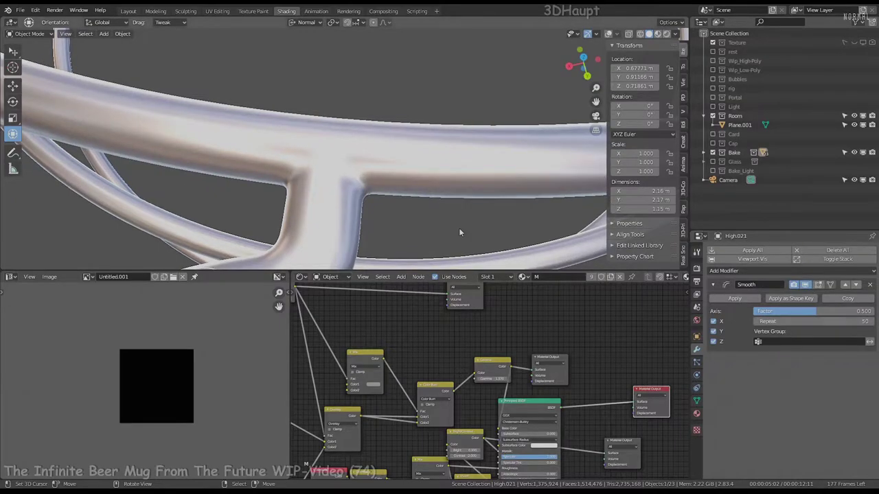
Settle the Smooth modifier on 25 repeats and inspect the smoothed tube.
mouse_move(458, 228)
middle_down()
mouse_move(446, 38)
mouse_move(412, 137)
middle_up()
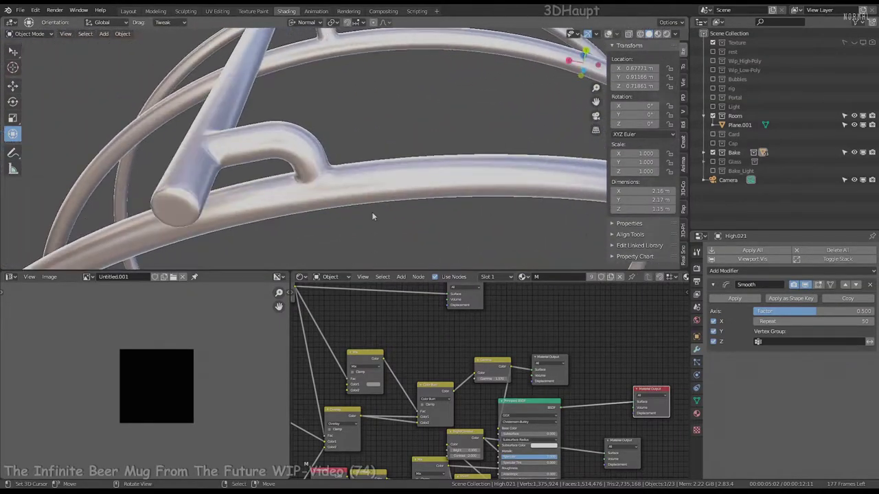
scroll(412, 138, up, 3)
double_click(840, 321)
text(225)
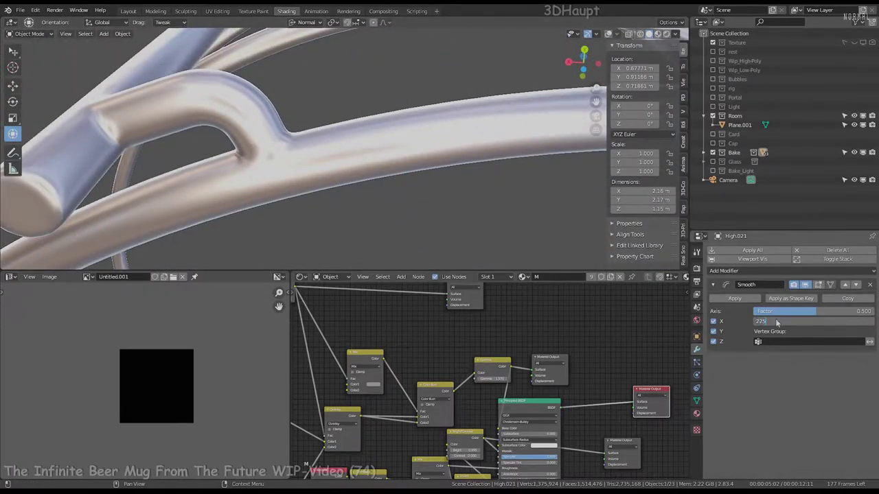
key(Return)
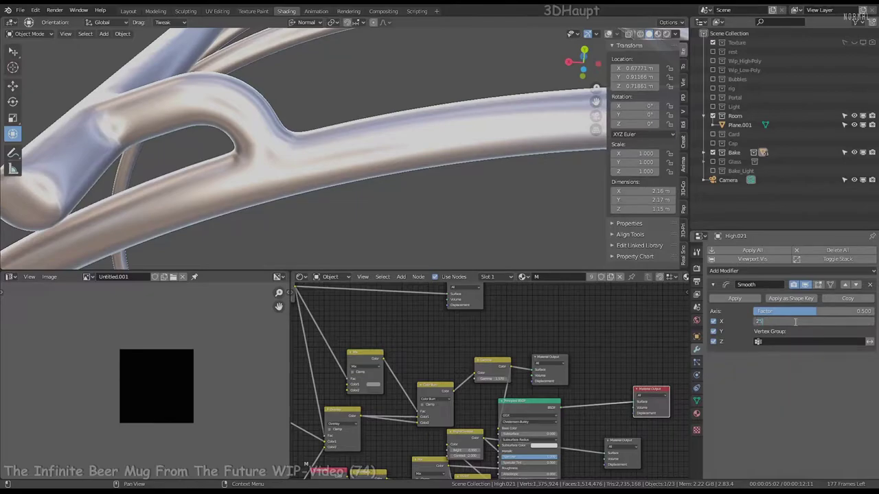
key(Return)
mouse_move(345, 66)
middle_down()
mouse_move(327, 165)
mouse_move(227, 185)
middle_up()
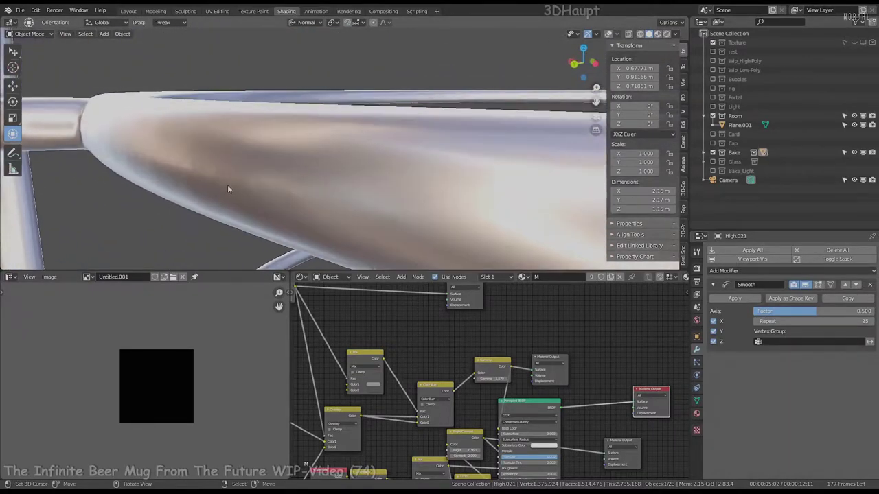
click(727, 271)
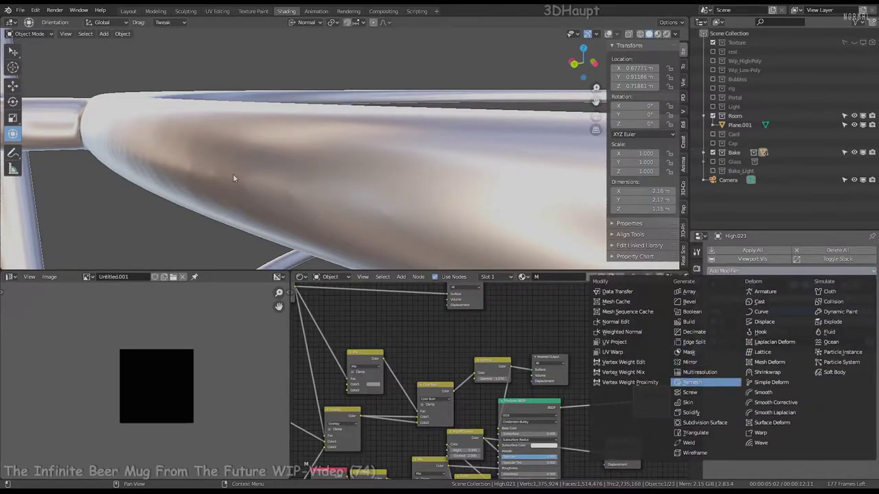
Test a Remesh at 0.1 m voxel size, then remove both Remesh and Smooth modifiers.
click(692, 383)
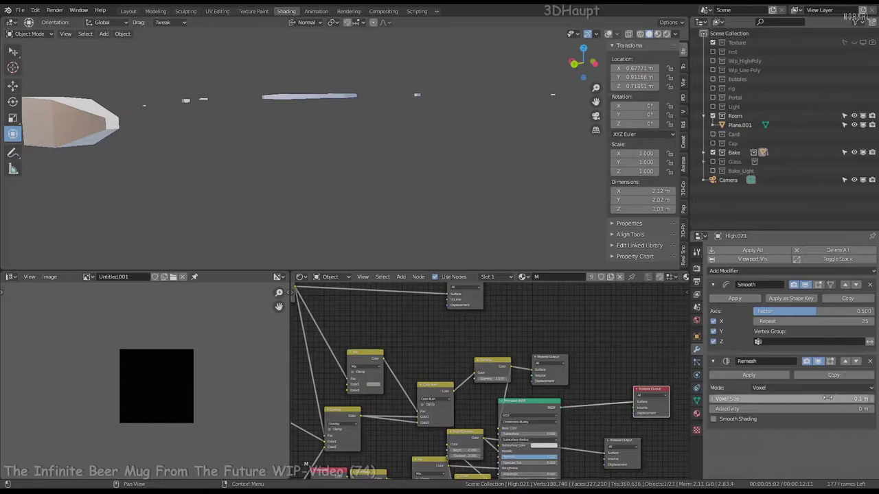
click(858, 399)
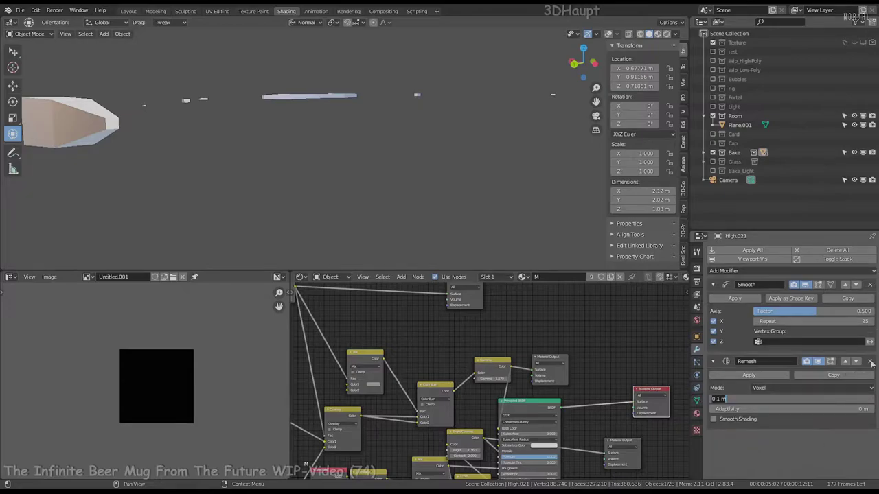
key(Return)
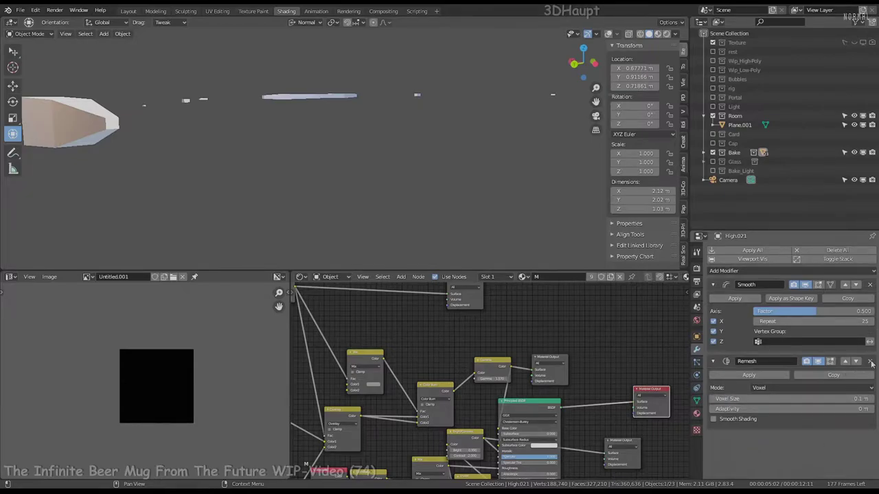
click(871, 364)
click(870, 284)
Frame the whole cage and set the viewport lighting to Flat for plain grey shading.
key(KP_Decimal)
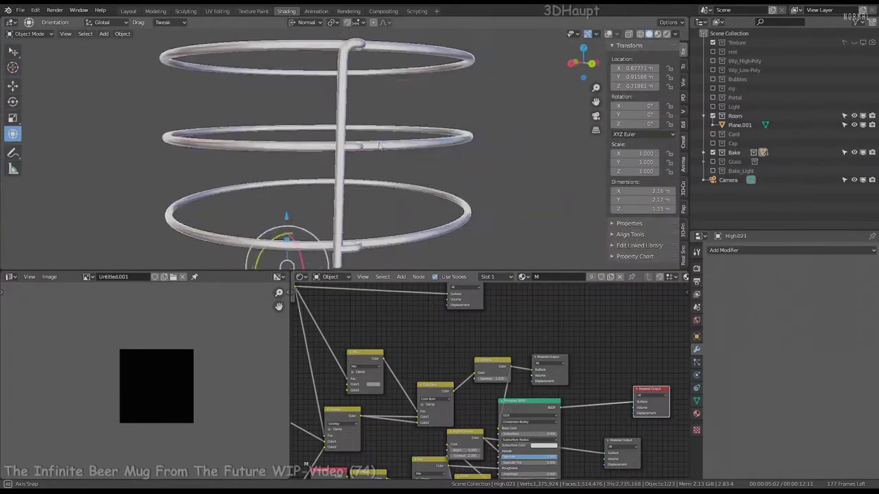
scroll(379, 146, up, 6)
scroll(341, 128, up, 2)
scroll(341, 129, down, 3)
click(675, 34)
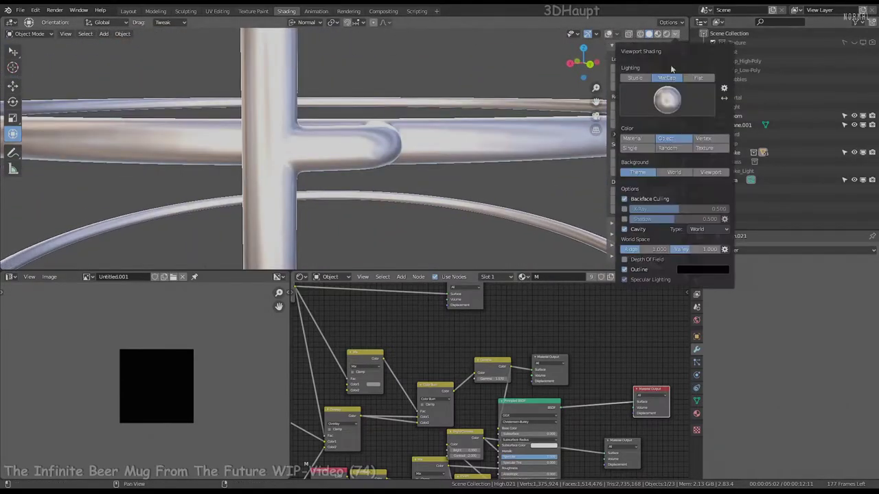
click(704, 138)
middle_drag(446, 172, 357, 137)
click(675, 34)
click(699, 78)
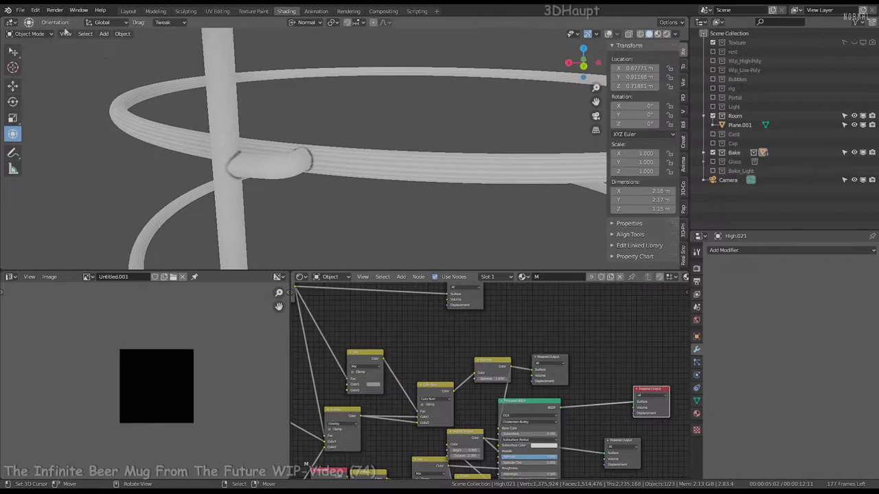
click(122, 33)
scroll(343, 151, up, 4)
Add a Decimate modifier at ratio 0.3 and apply it, leaving 712,547 faces.
click(790, 250)
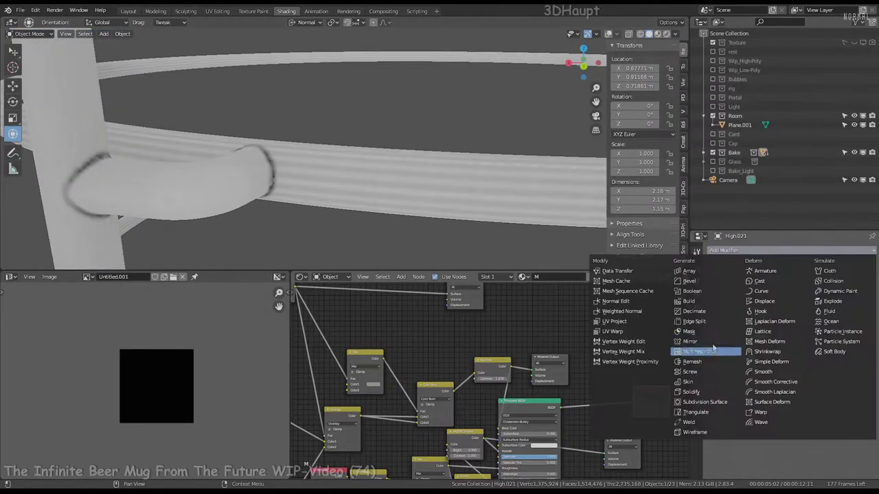
click(695, 312)
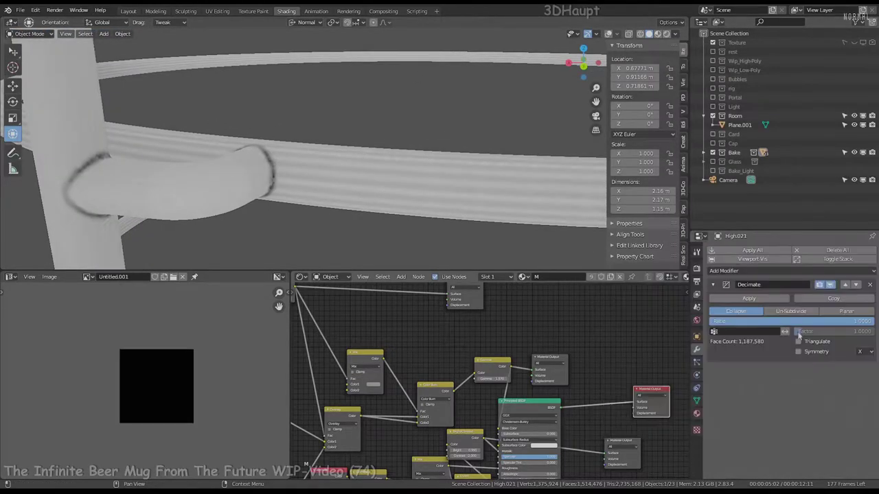
click(843, 322)
text(0.3)
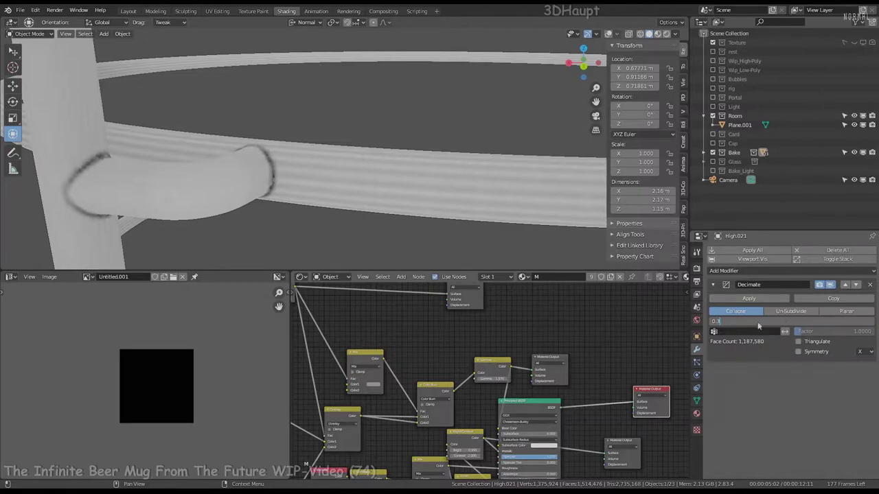
key(Return)
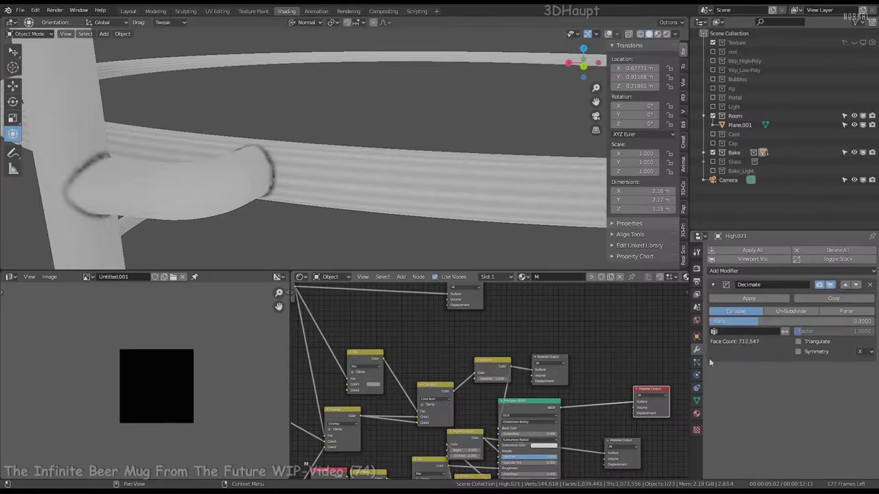
click(749, 298)
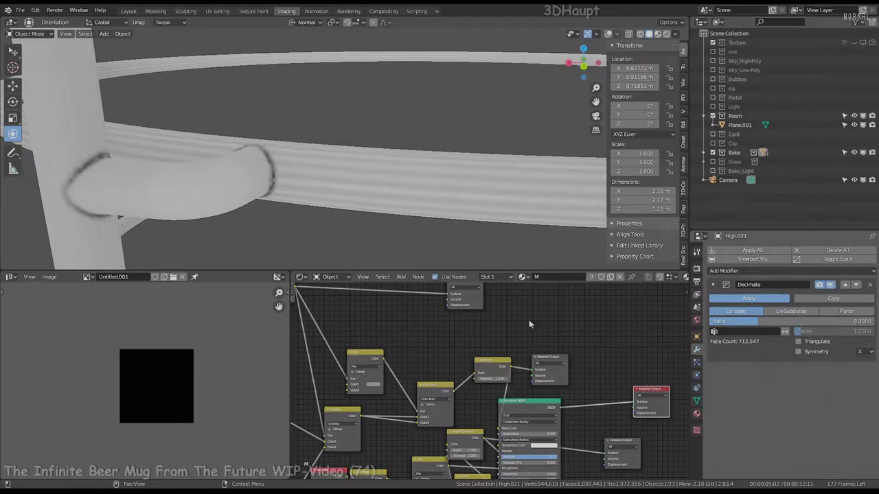
mouse_move(408, 128)
middle_down()
mouse_move(371, 162)
mouse_move(343, 137)
middle_up()
In Vertex Paint mode, run Smooth Vertex Colors then Dirty Vertex Colors on the cage.
click(28, 33)
click(31, 72)
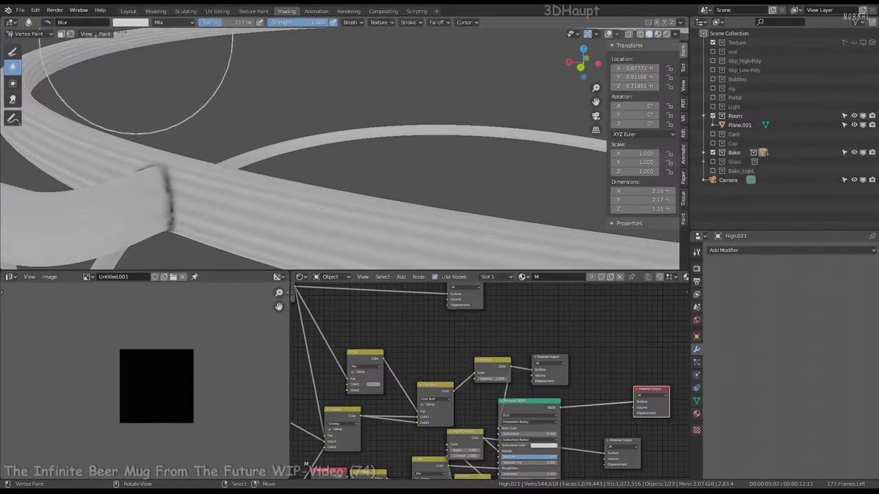
click(104, 34)
click(134, 53)
click(105, 34)
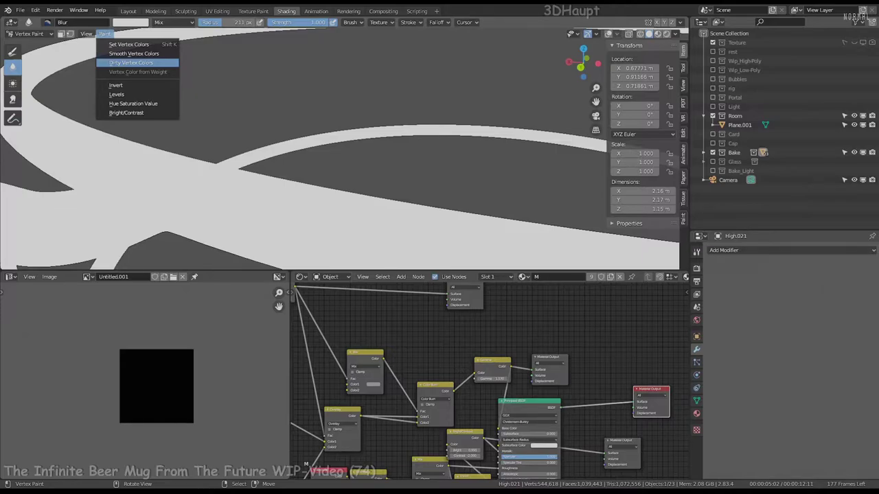
click(131, 63)
mouse_move(428, 157)
middle_down()
mouse_move(307, 108)
mouse_move(354, 135)
mouse_move(323, 165)
mouse_move(282, 158)
mouse_move(346, 76)
mouse_move(323, 110)
middle_up()
Return to Object Mode and set the Bump node Distance to 0.005.
click(44, 34)
click(28, 42)
middle_drag(446, 384, 421, 435)
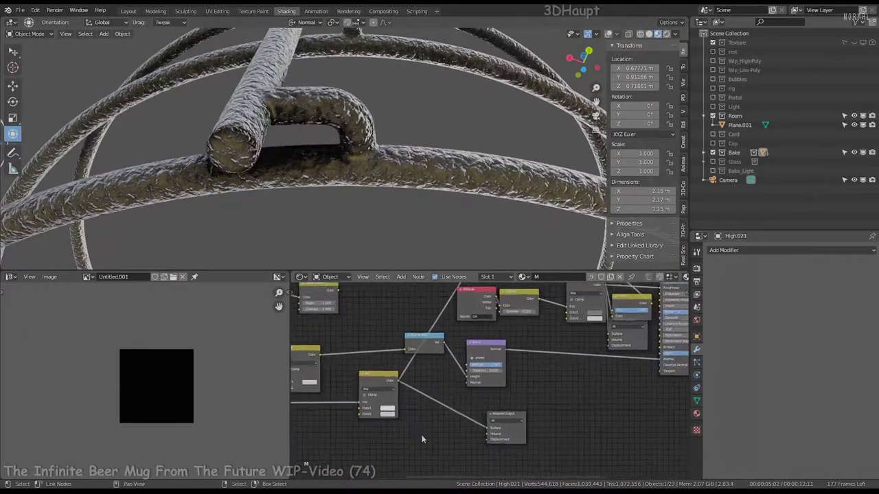
scroll(491, 380, up, 4)
double_click(473, 355)
text(0.001)
key(Return)
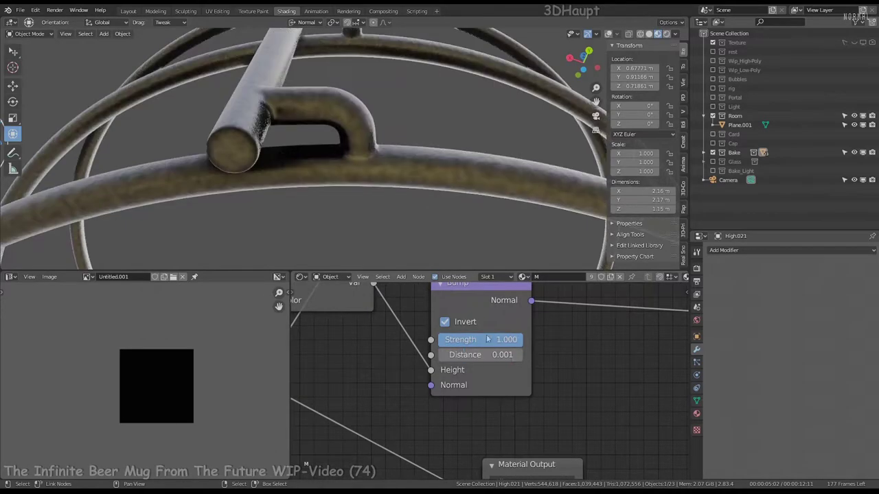
mouse_move(385, 172)
middle_down()
mouse_move(394, 164)
mouse_move(413, 206)
middle_up()
double_click(475, 355)
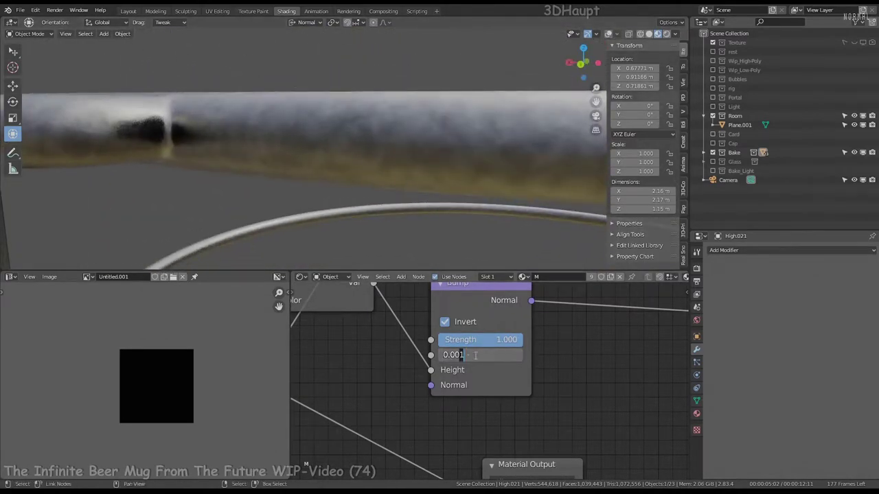
key(BackSpace)
text(5)
key(Return)
Set the Noise Texture Distortion to 0.
mouse_move(357, 137)
middle_down()
mouse_move(326, 113)
mouse_move(307, 156)
mouse_move(316, 178)
middle_up()
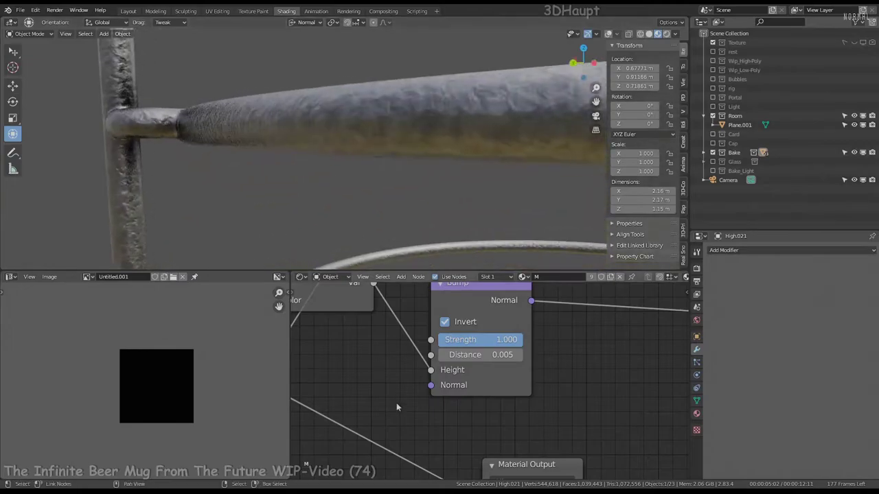
scroll(396, 402, down, 2)
mouse_move(396, 402)
middle_down()
mouse_move(446, 399)
mouse_move(423, 384)
middle_up()
drag(422, 385, 439, 385)
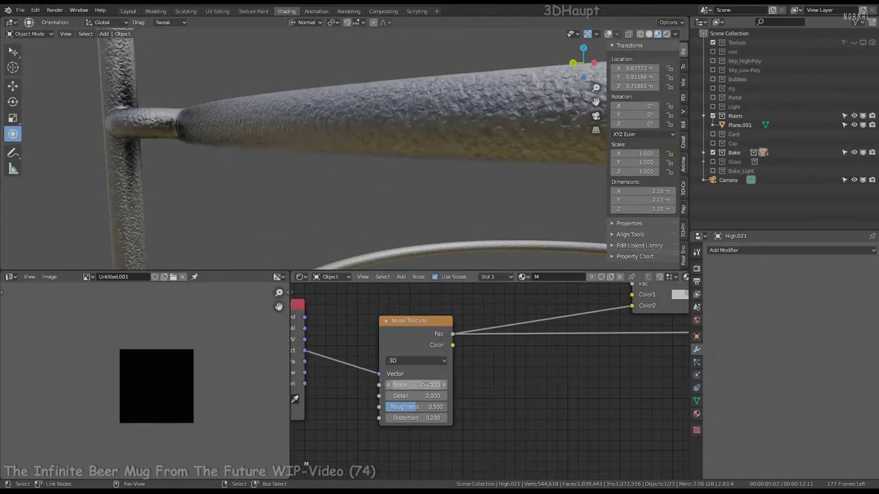
drag(426, 418, 399, 418)
mouse_move(343, 178)
middle_down()
mouse_move(320, 153)
mouse_move(371, 226)
middle_up()
scroll(404, 343, down, 1)
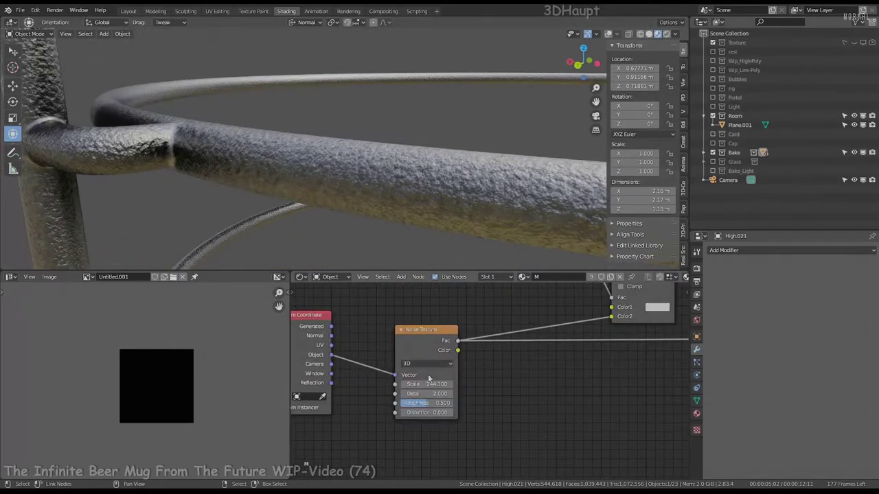
Raise the Bump node Strength to about 0.275.
middle_drag(382, 355, 453, 343)
middle_drag(542, 377, 377, 403)
mouse_move(481, 385)
middle_down()
mouse_move(632, 434)
mouse_move(522, 384)
middle_up()
drag(440, 379, 481, 380)
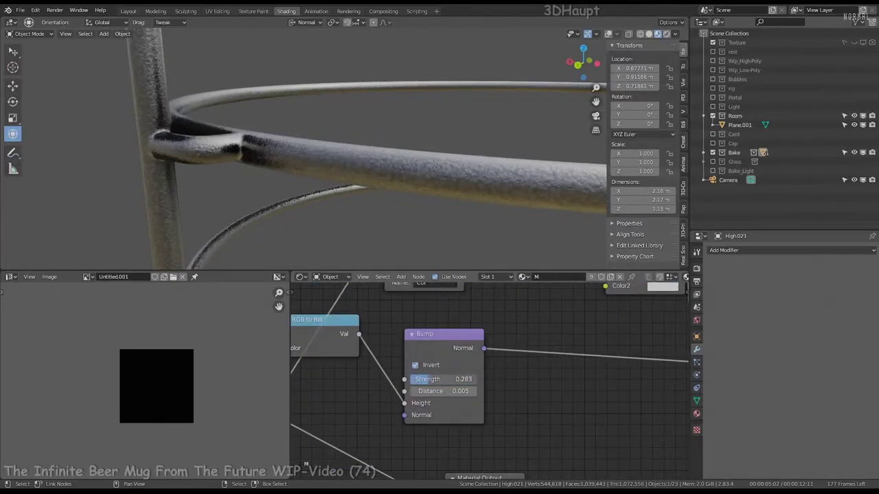
middle_drag(323, 169, 517, 219)
scroll(444, 144, up, 5)
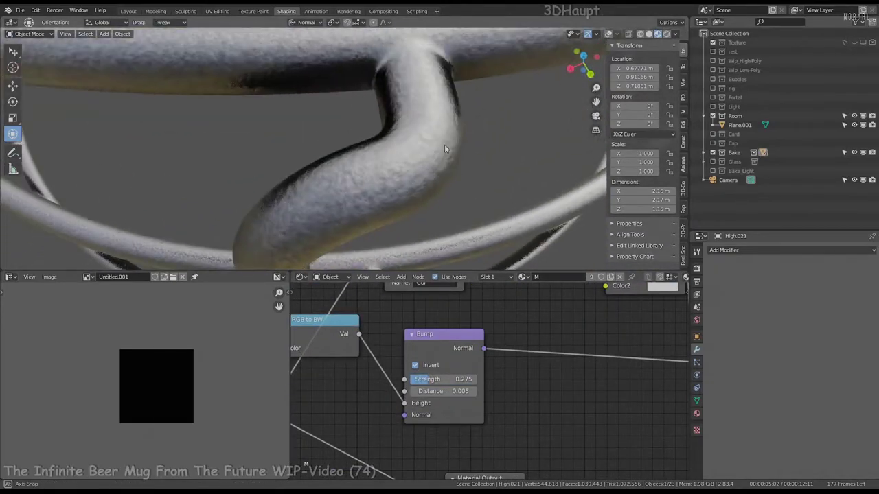
Set the Noise Texture Scale to 81.9 and review the result on the handle.
mouse_move(439, 330)
middle_down()
mouse_move(511, 310)
mouse_move(306, 465)
middle_up()
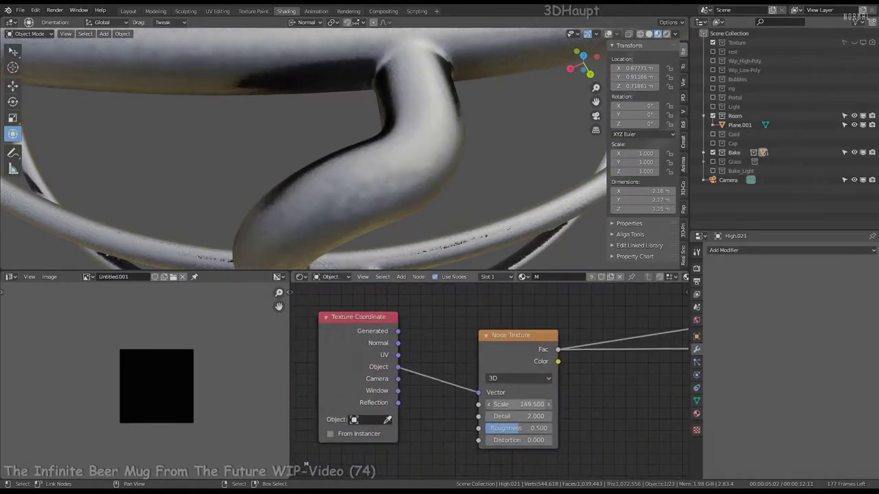
drag(522, 405, 542, 405)
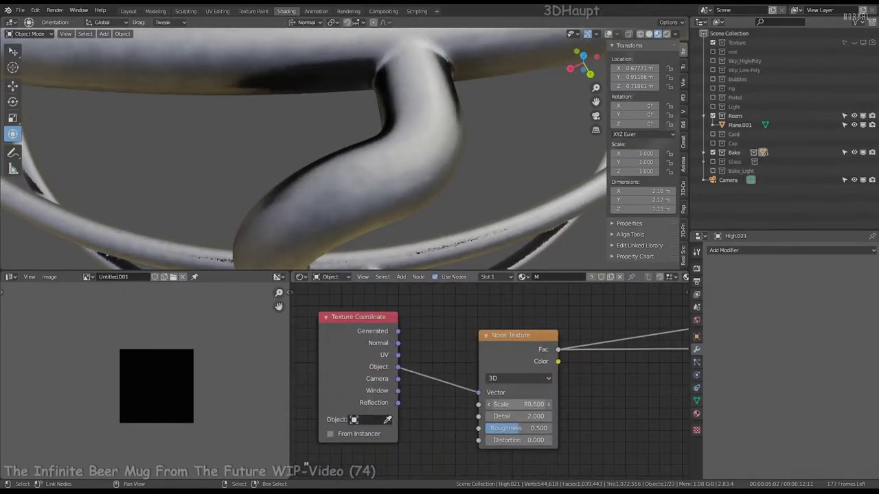
middle_drag(309, 172, 280, 146)
scroll(281, 146, up, 4)
scroll(280, 146, up, 3)
Switch the viewport lighting to a darker HDRI environment.
click(676, 34)
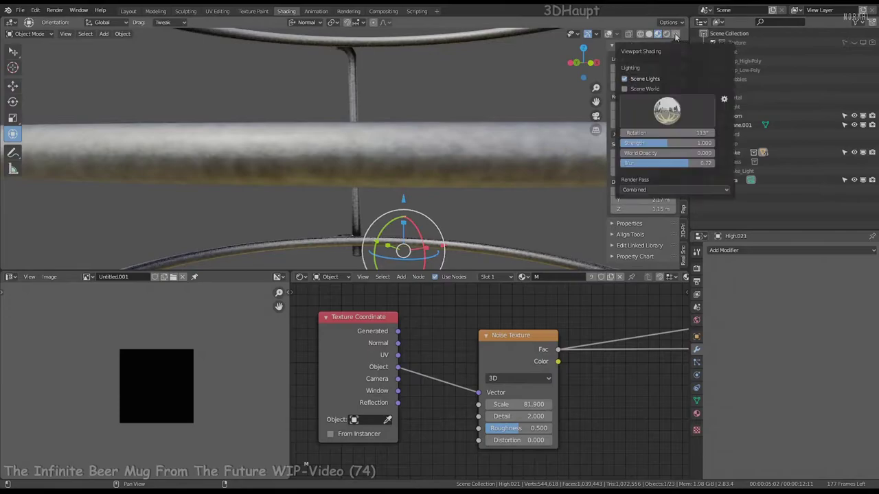
click(667, 110)
click(610, 138)
middle_drag(341, 130, 288, 172)
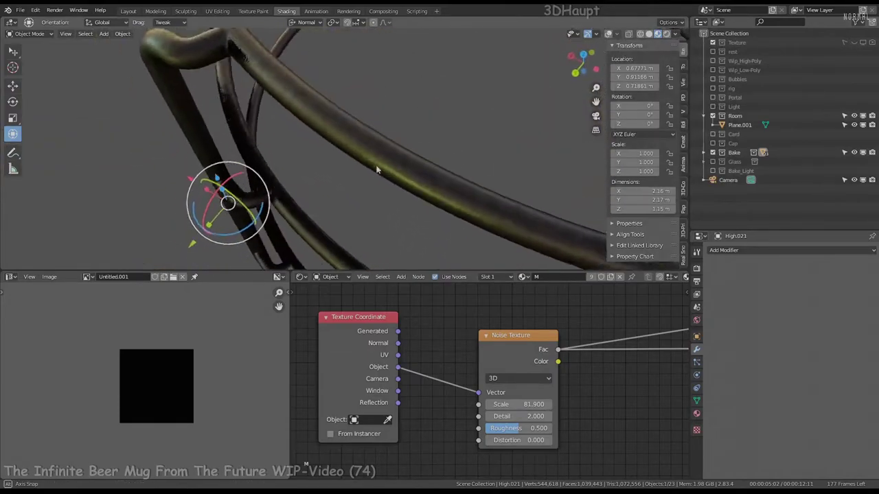
Show the mug in Rendered shading under a different HDRI environment.
click(653, 34)
click(662, 34)
click(666, 106)
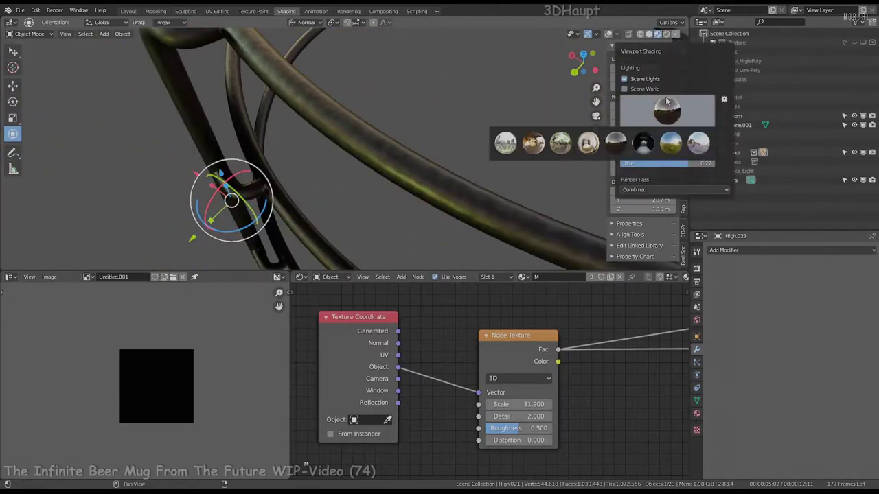
click(588, 142)
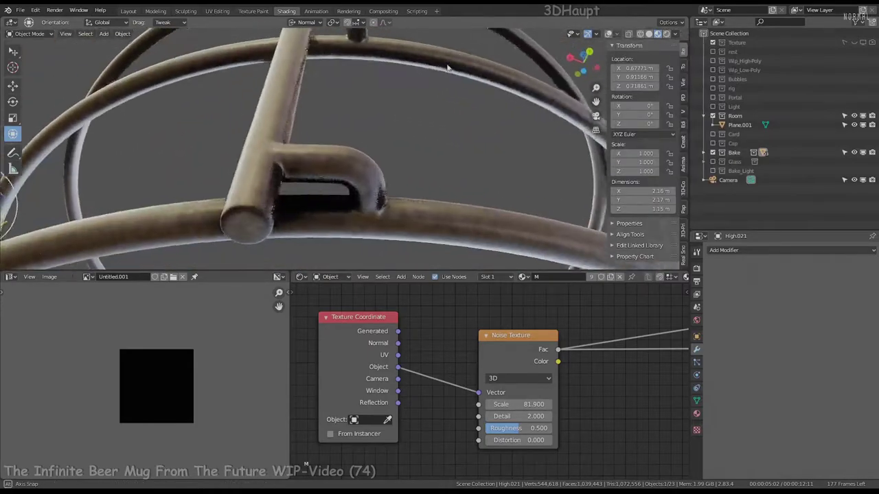
mouse_move(357, 158)
middle_down()
mouse_move(408, 126)
mouse_move(400, 122)
mouse_move(393, 259)
mouse_move(401, 186)
middle_up()
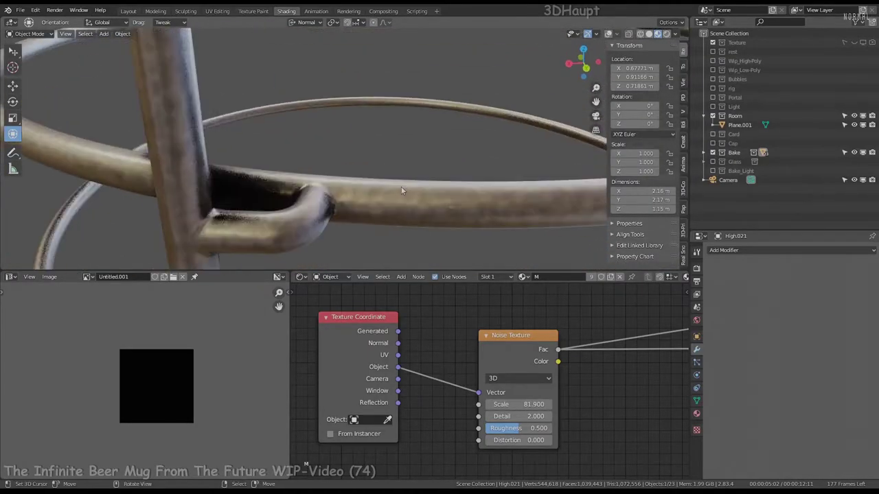
click(721, 250)
Add a Decimate modifier with ratio 0.25 to the wire cage.
click(693, 311)
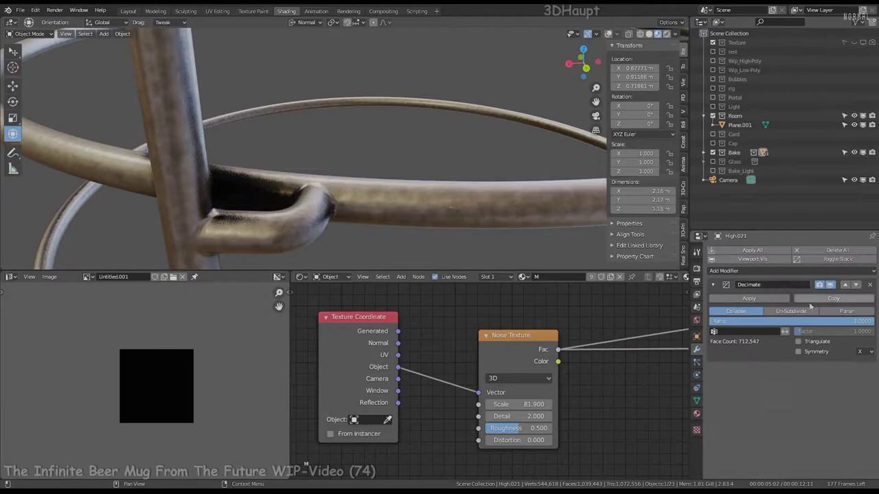
click(831, 320)
text(.25)
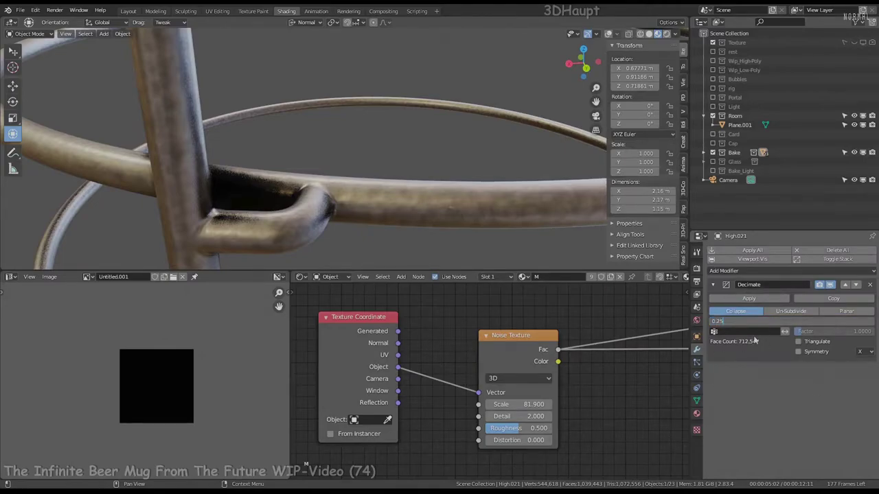
key(Return)
middle_drag(351, 100, 345, 157)
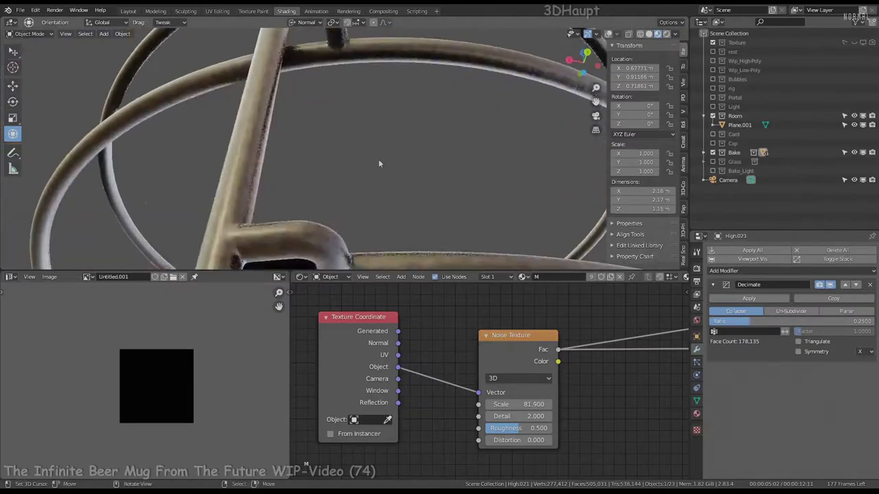
Check the reduced mesh in solid, wireframe and material preview, then apply the Decimate.
click(649, 34)
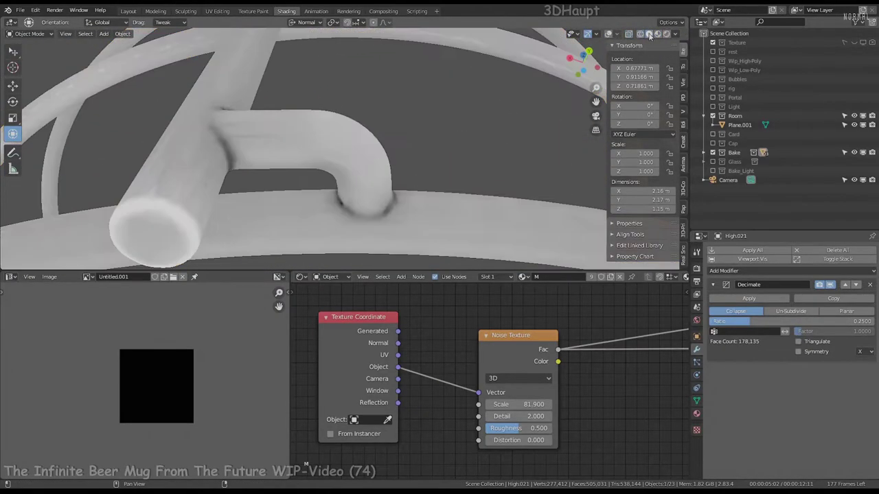
mouse_move(384, 137)
middle_down()
mouse_move(308, 130)
mouse_move(158, 187)
mouse_move(280, 129)
mouse_move(248, 86)
mouse_move(247, 123)
mouse_move(310, 151)
mouse_move(396, 116)
middle_up()
click(640, 34)
click(649, 34)
click(658, 34)
scroll(396, 115, down, 5)
scroll(480, 364, down, 2)
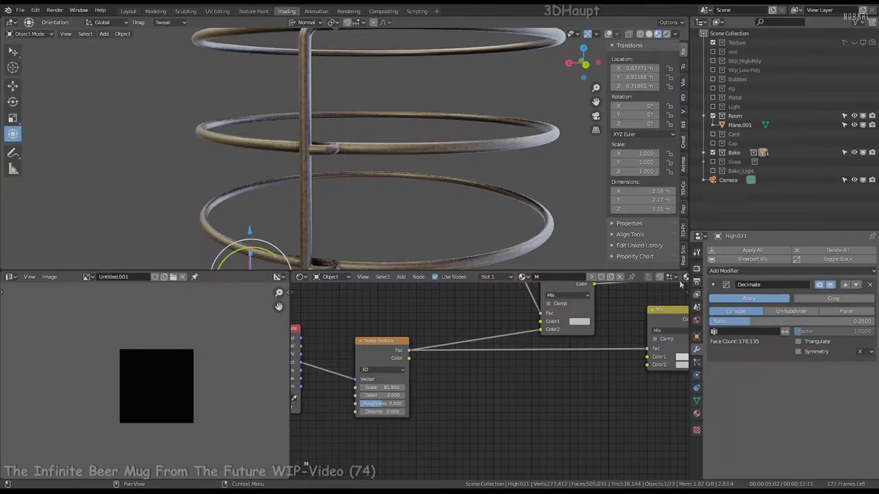
click(749, 298)
Enter Edit Mode on the High.021 handle and zoom the maximized view onto the selected vertex.
middle_drag(352, 168, 321, 153)
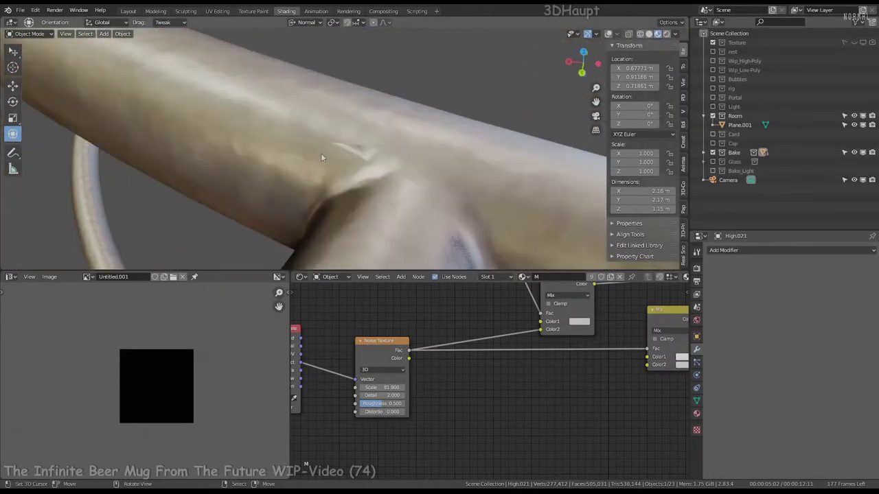
key(Tab)
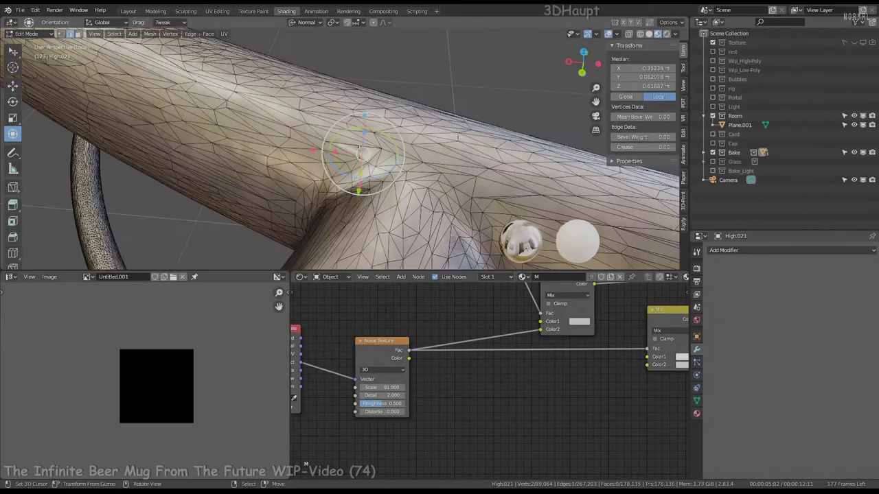
key(ctrl+space)
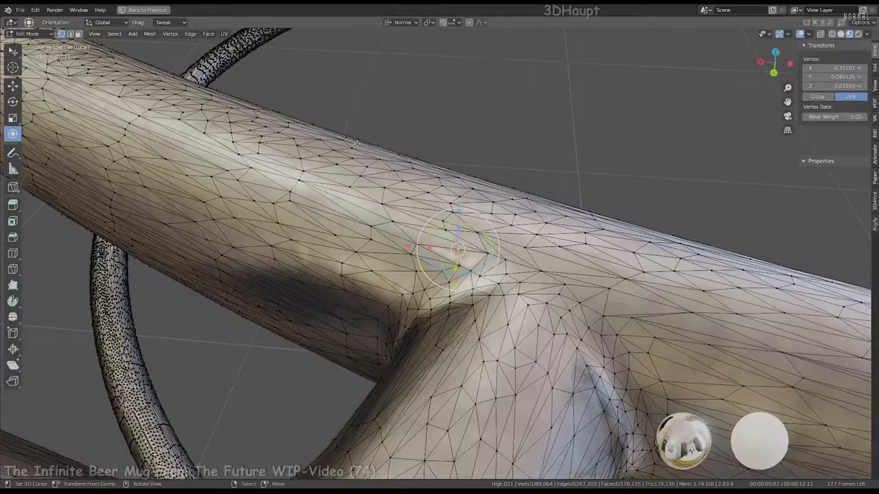
key(KP_Decimal)
scroll(488, 210, down, 3)
key(q)
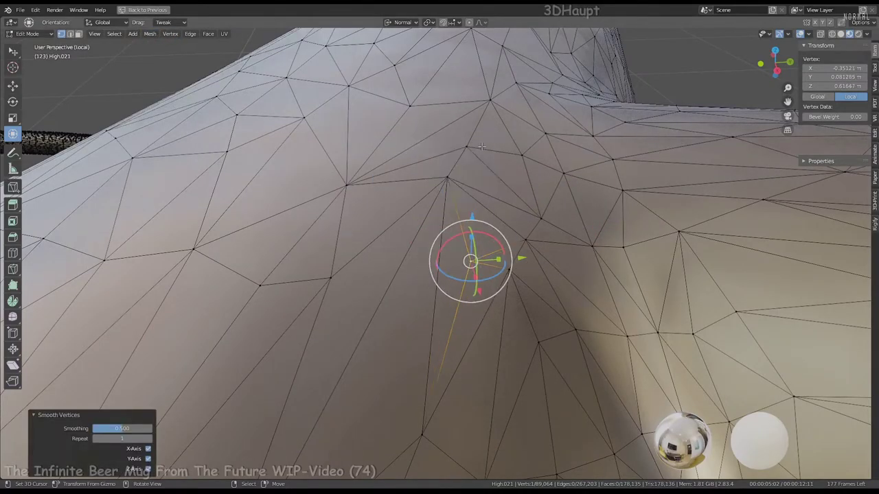
mouse_move(482, 147)
middle_down()
mouse_move(357, 103)
mouse_move(254, 36)
mouse_move(496, 278)
mouse_move(462, 155)
mouse_move(444, 196)
mouse_move(447, 328)
mouse_move(467, 146)
mouse_move(430, 131)
mouse_move(584, 265)
mouse_move(453, 371)
mouse_move(449, 273)
mouse_move(408, 300)
middle_up()
Return to Object Mode with the handle deselected and orbit around the cage handle.
key(Tab)
key(Tab)
key(Tab)
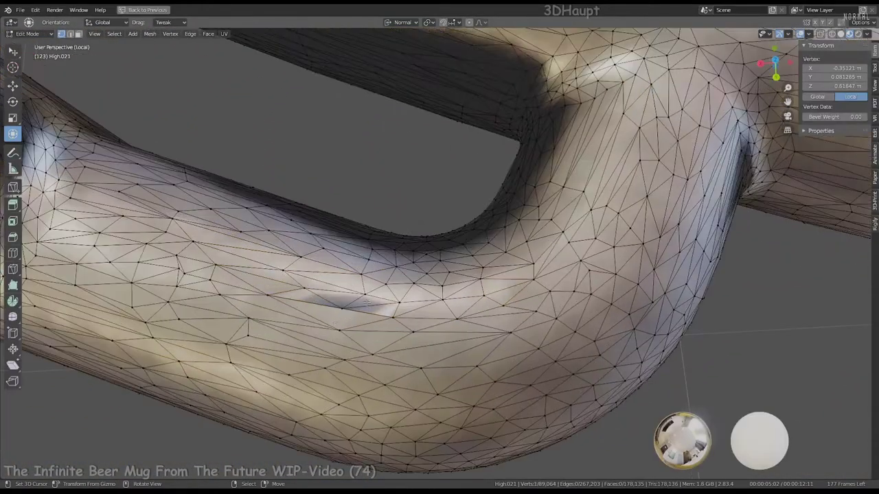
key(a)
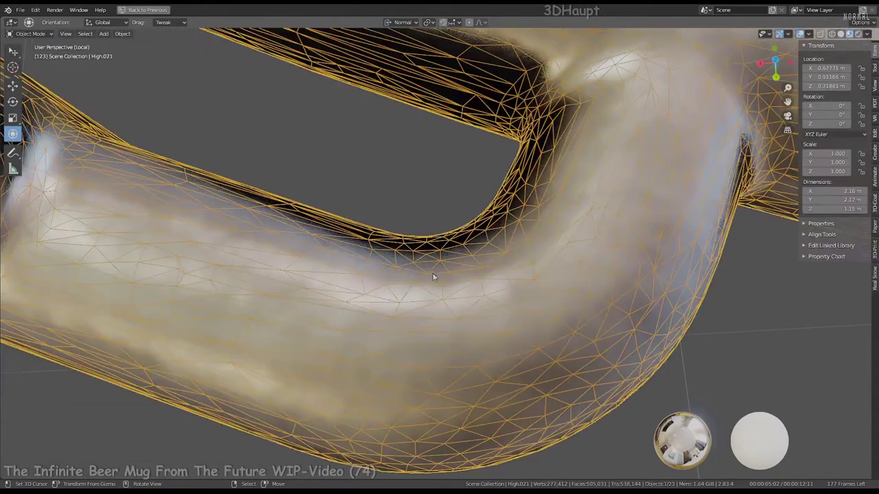
key(Tab)
key(alt+a)
middle_drag(432, 274, 404, 205)
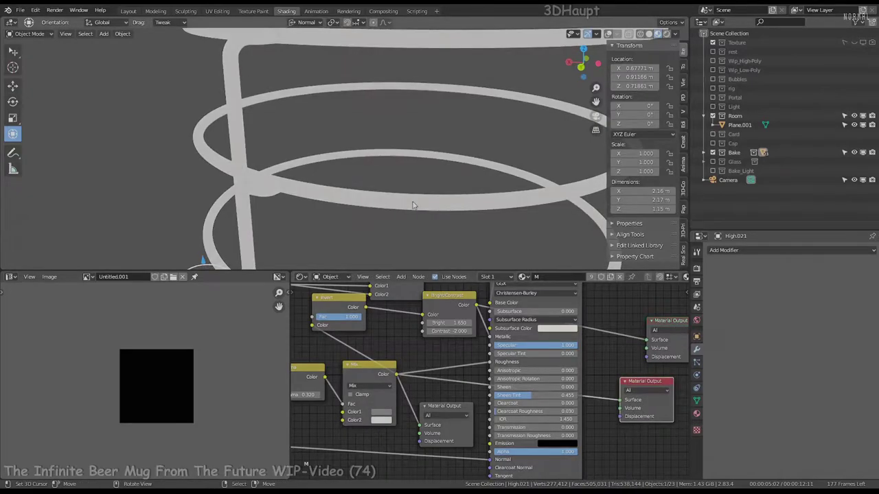
Wire the noise into an extra Material Output and make it active, previewing grey mottling on the rings.
middle_drag(412, 202, 392, 143)
scroll(445, 347, down, 4)
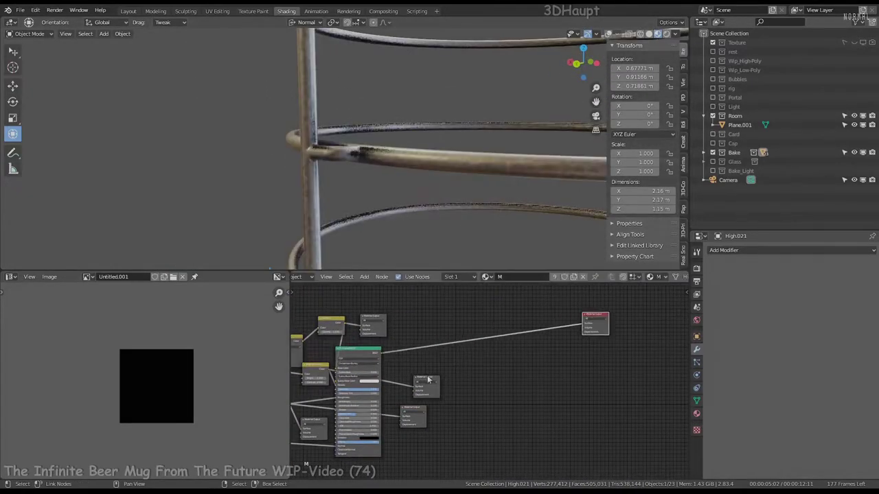
drag(429, 379, 601, 369)
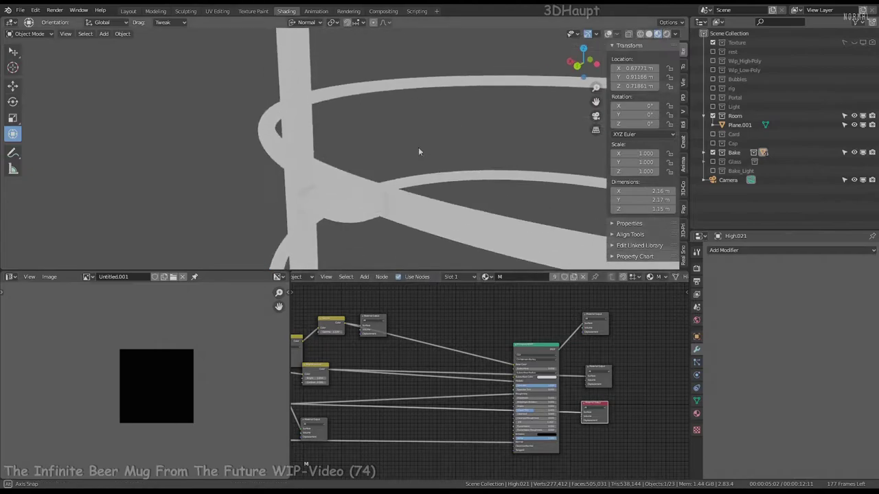
scroll(591, 392, down, 3)
scroll(591, 392, up, 3)
middle_drag(398, 350, 434, 345)
drag(434, 345, 494, 339)
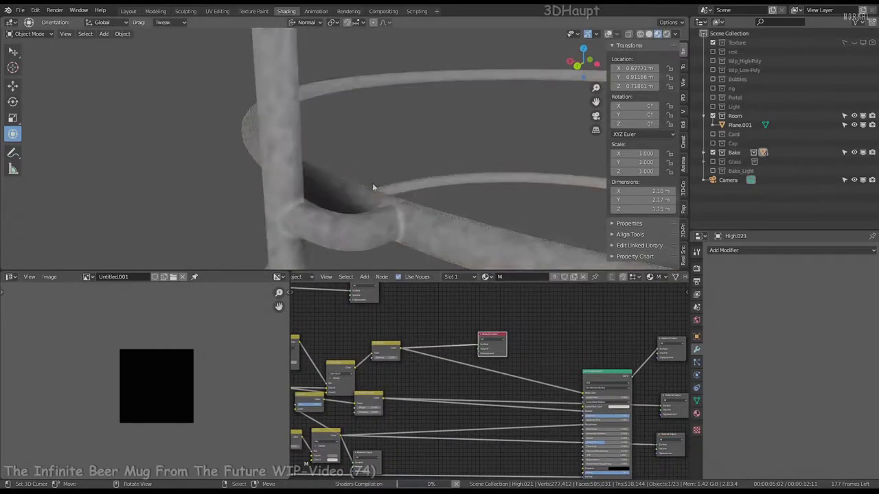
middle_drag(373, 183, 391, 172)
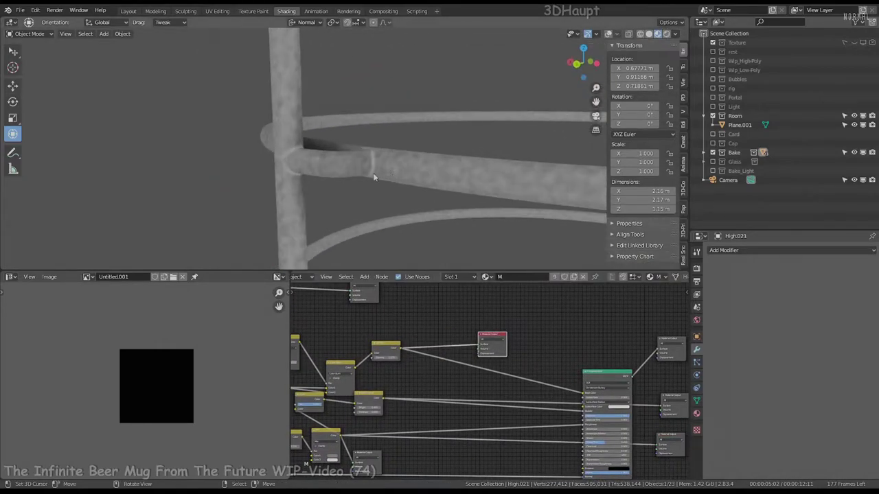
scroll(492, 355, down, 2)
scroll(492, 355, up, 2)
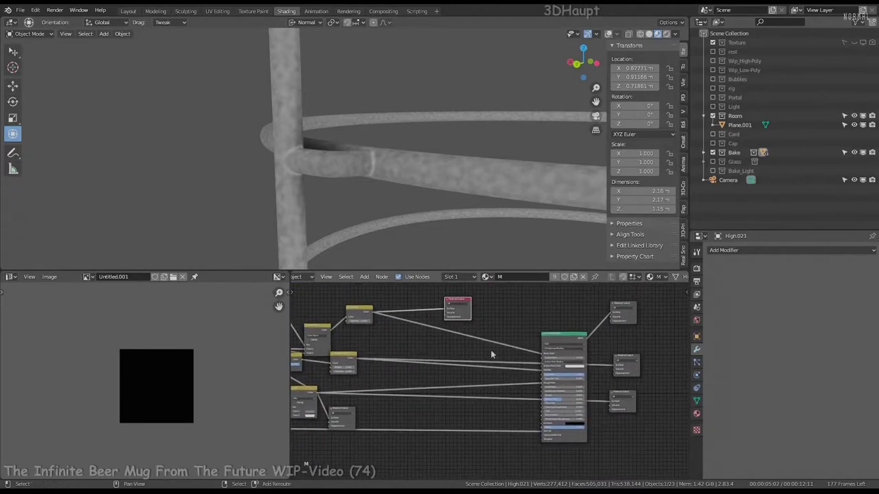
Frame the Mix node and set it to Multiply with a factor around 0.5.
right_click(469, 430)
scroll(508, 381, up, 2)
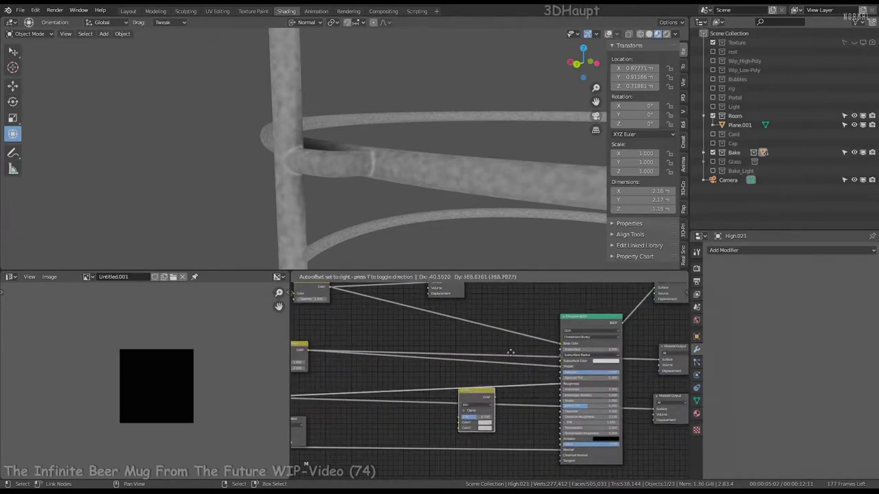
key(Home)
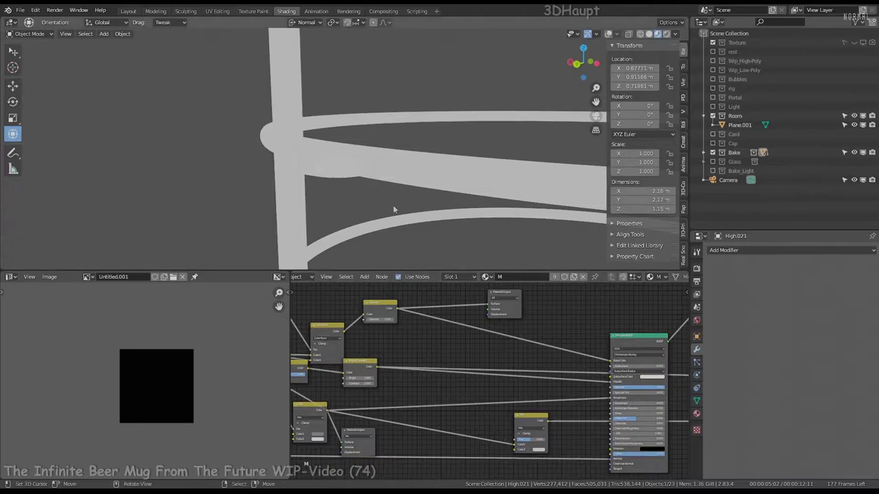
middle_drag(397, 311, 388, 300)
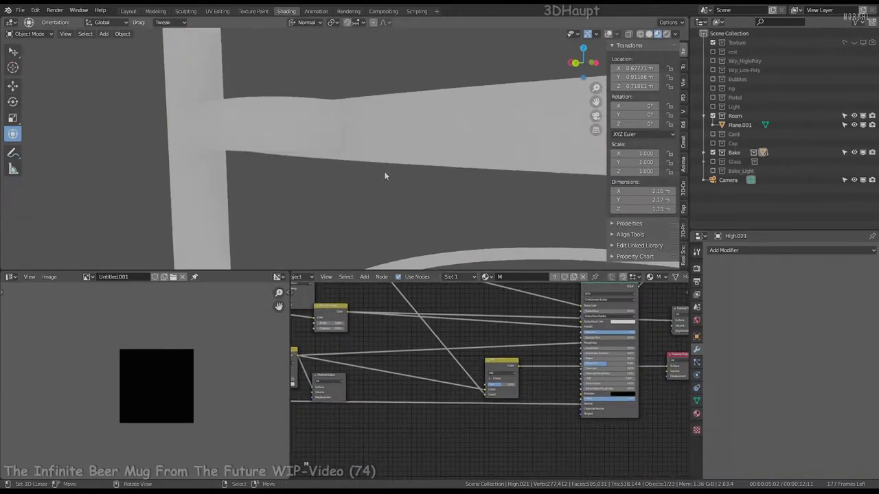
scroll(503, 426, up, 2)
key(Home)
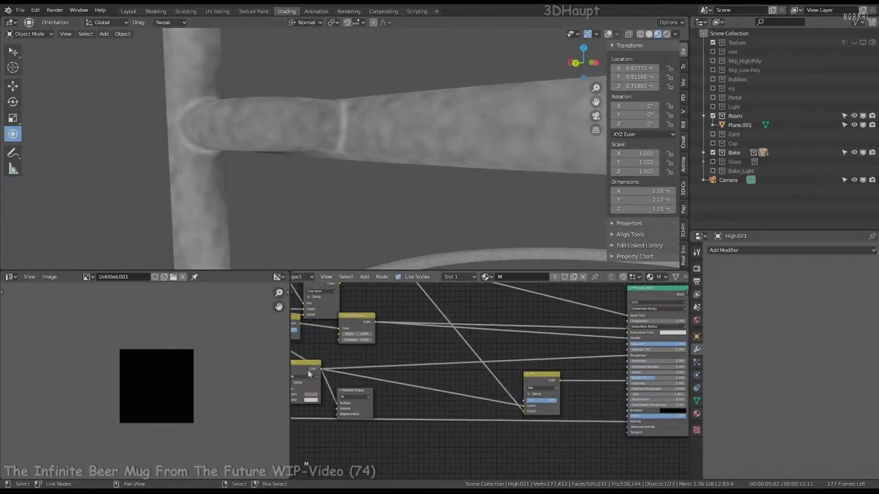
key(KP_Decimal)
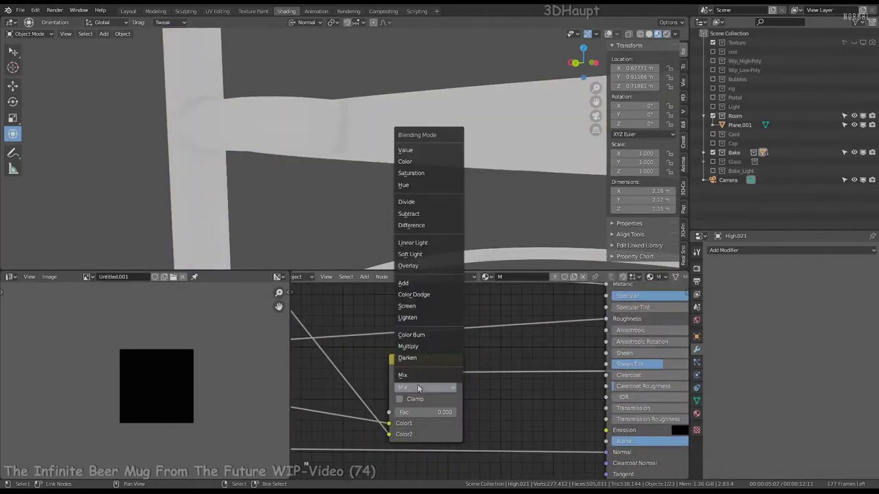
click(418, 346)
drag(412, 412, 481, 413)
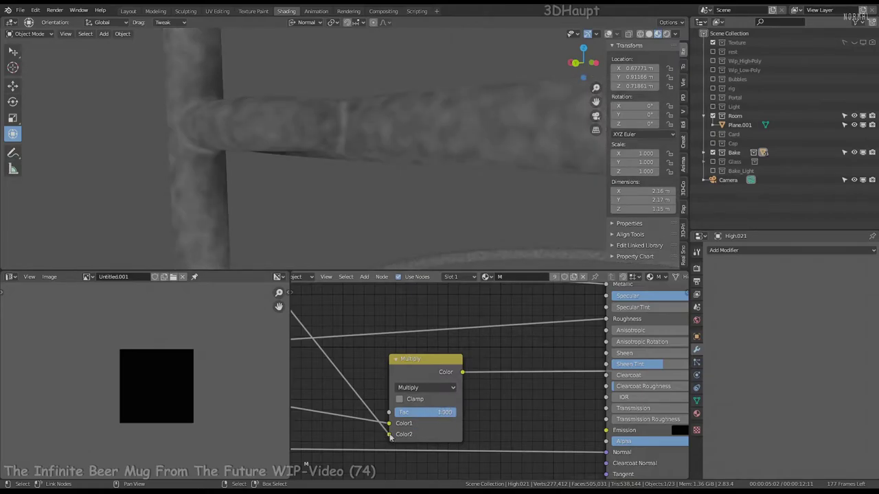
Disconnect Color2, try a mid-grey Color2, then switch the blend back to Mix.
drag(389, 435, 357, 443)
click(442, 434)
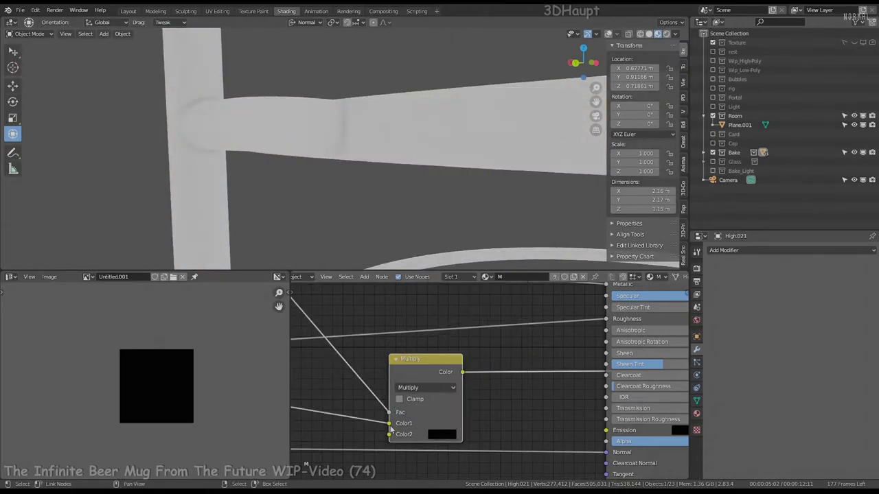
click(442, 434)
drag(518, 346, 518, 328)
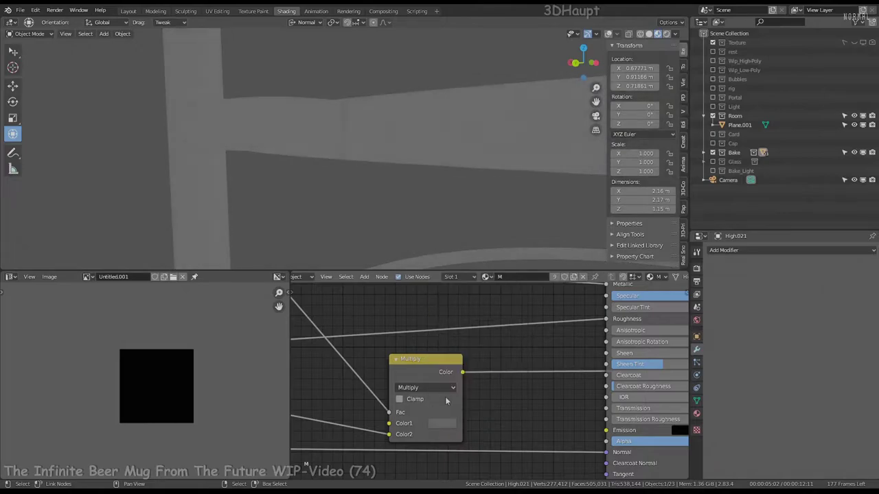
click(424, 377)
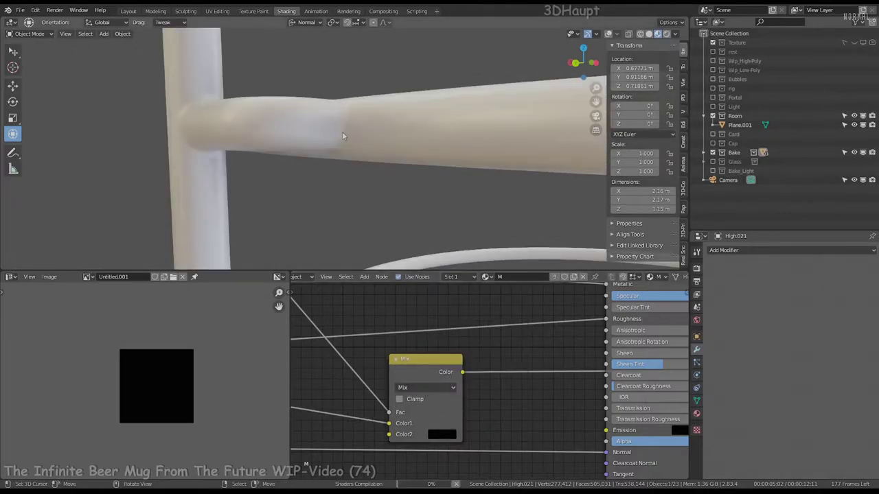
Move the texture link onto Color2 and set Color1 to near black.
click(437, 434)
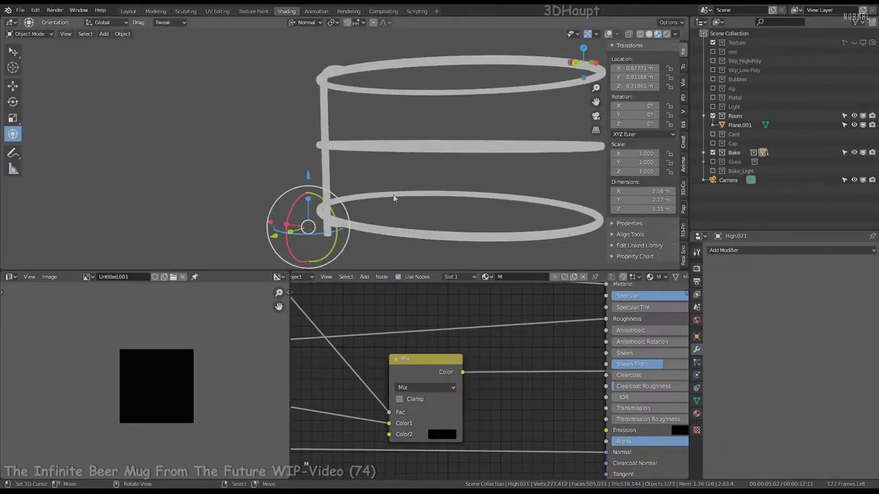
scroll(394, 199, up, 3)
scroll(385, 185, up, 3)
scroll(409, 209, up, 2)
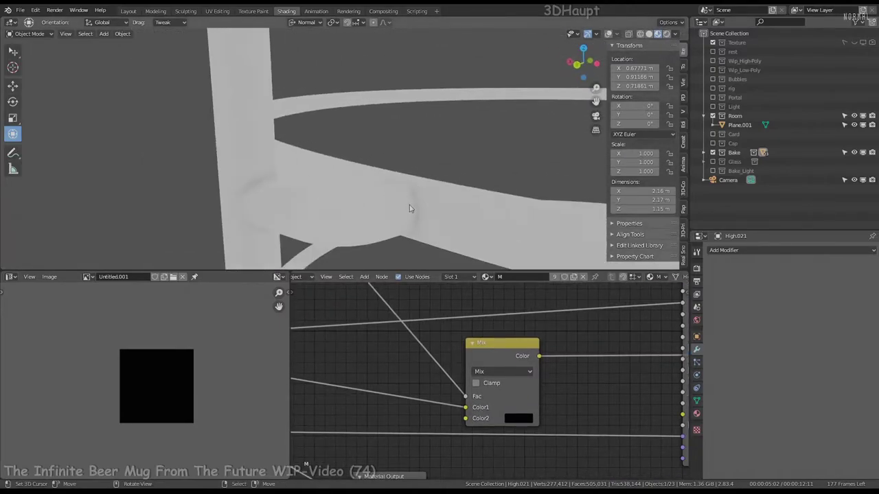
drag(465, 408, 466, 419)
click(518, 408)
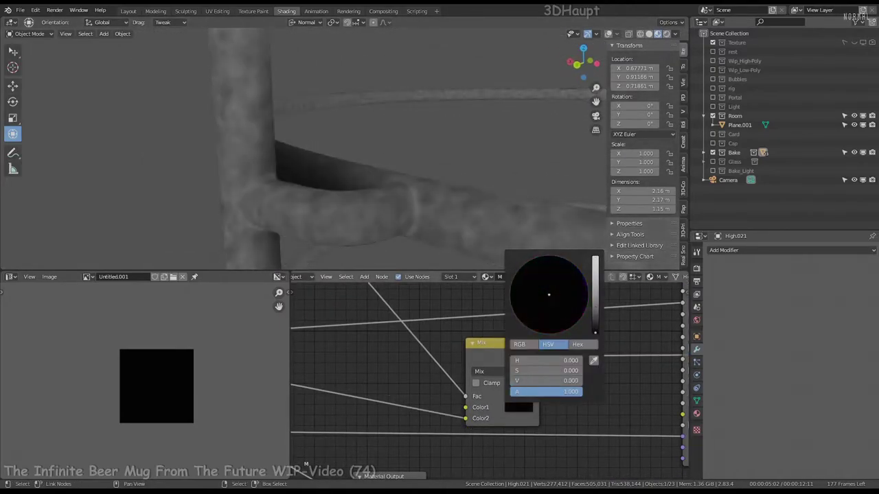
middle_drag(440, 340, 418, 328)
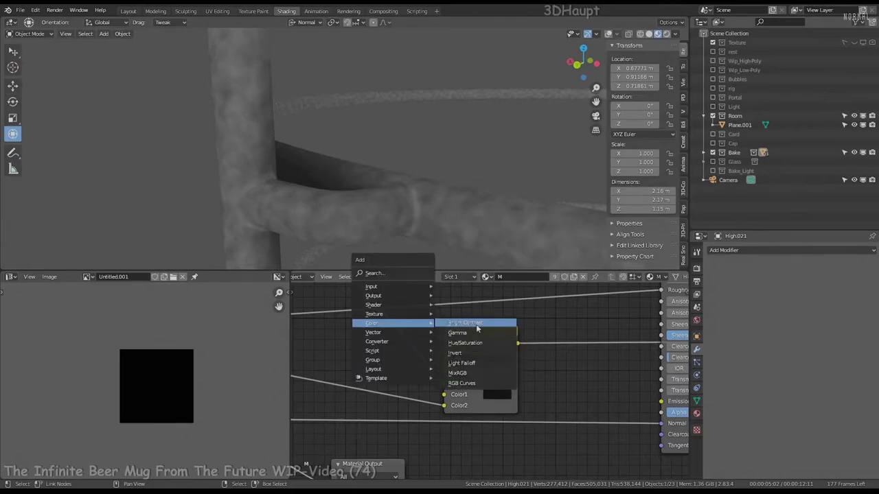
Insert a Bright/Contrast node on the Mix Fac link with Bright 2.010 and Contrast 4.590.
click(476, 324)
click(365, 351)
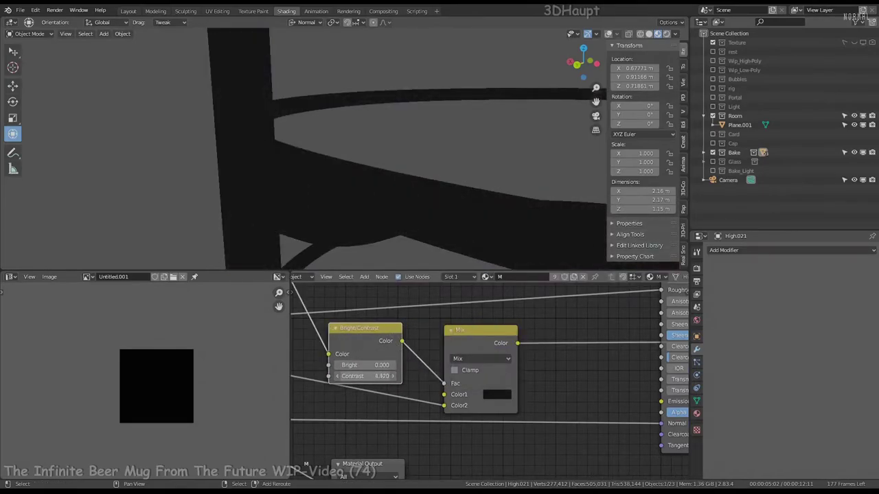
mouse_move(364, 365)
mouse_down()
mouse_move(391, 365)
mouse_move(364, 365)
mouse_up()
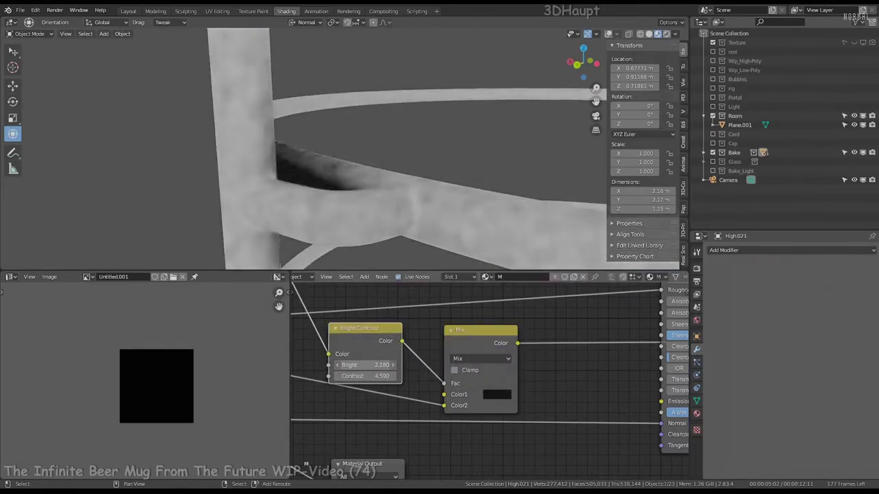
scroll(434, 153, down, 5)
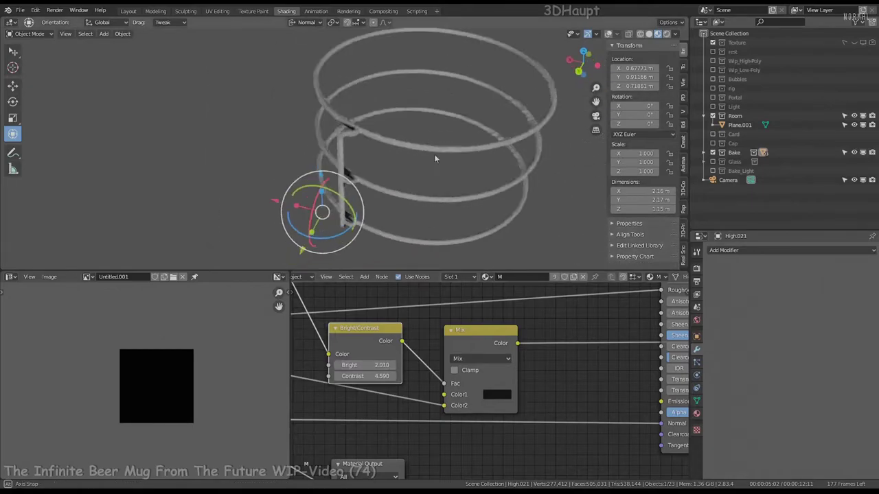
middle_drag(434, 154, 514, 137)
middle_drag(459, 403, 435, 401)
Rewire the noise texture links into the Mix node's Color1 input.
click(473, 391)
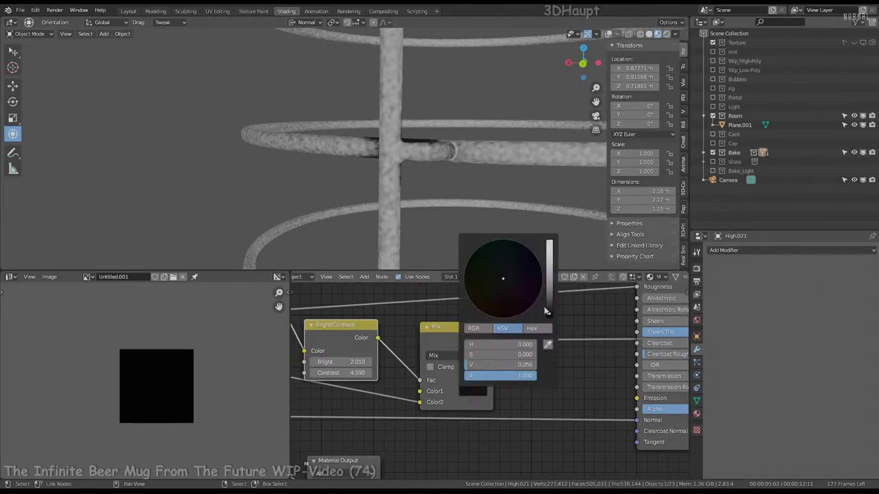
drag(420, 403, 421, 395)
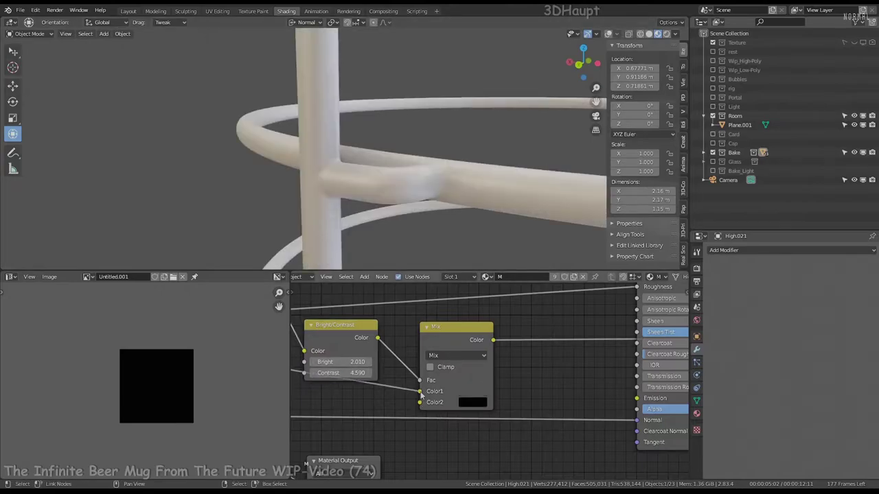
scroll(440, 336, down, 1)
middle_drag(412, 335, 484, 336)
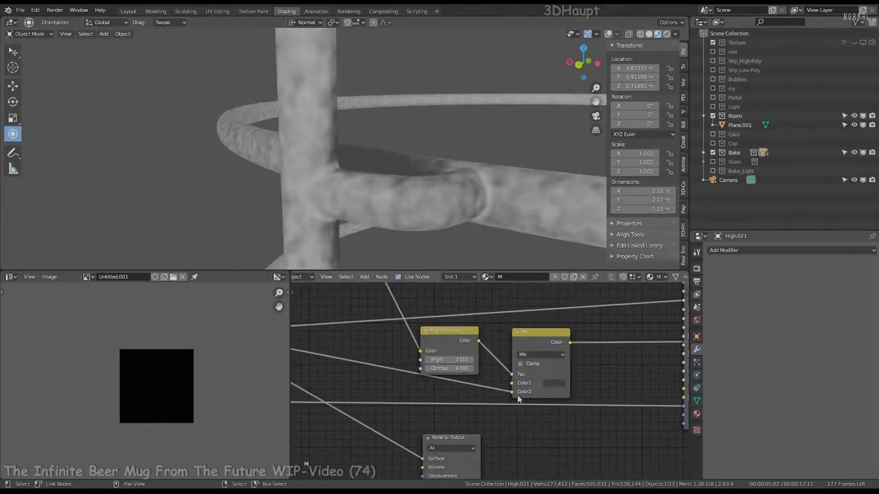
mouse_move(511, 397)
mouse_down()
mouse_move(512, 383)
mouse_move(511, 392)
mouse_up()
Insert a Gamma node before the Bright/Contrast node and set it to 2.580.
key(shift+a)
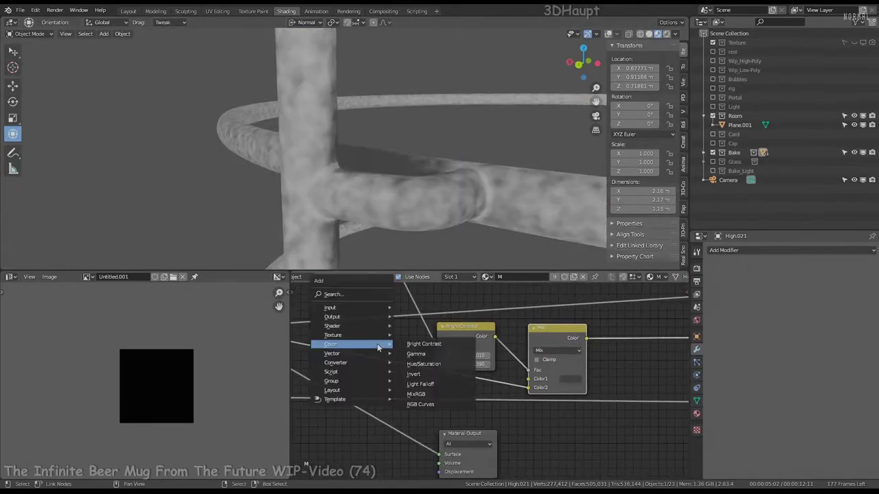
click(344, 342)
drag(373, 373, 440, 373)
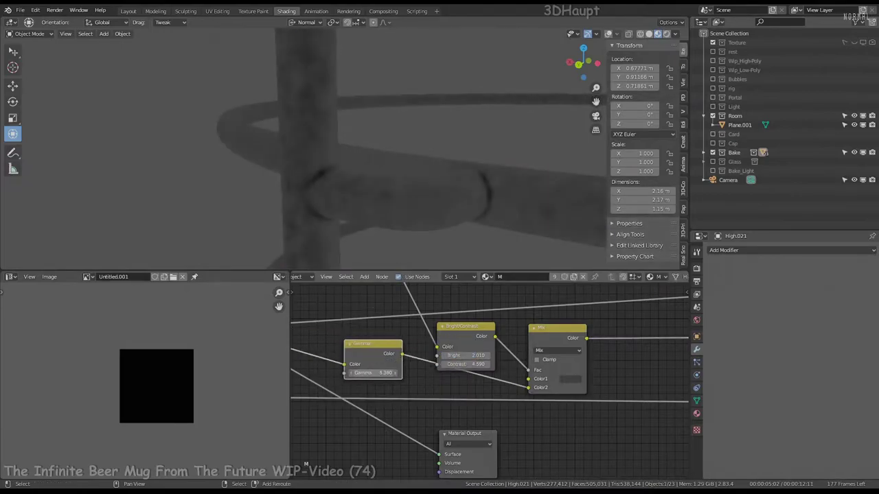
drag(373, 372, 343, 373)
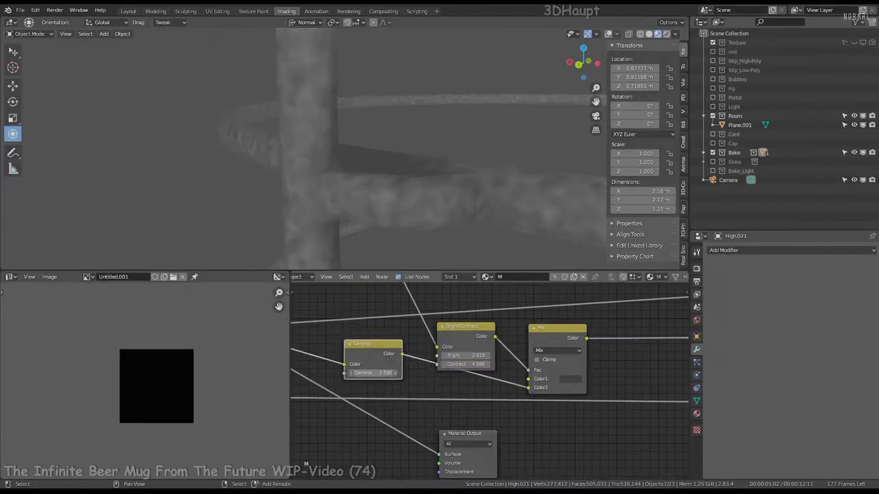
scroll(402, 374, down, 2)
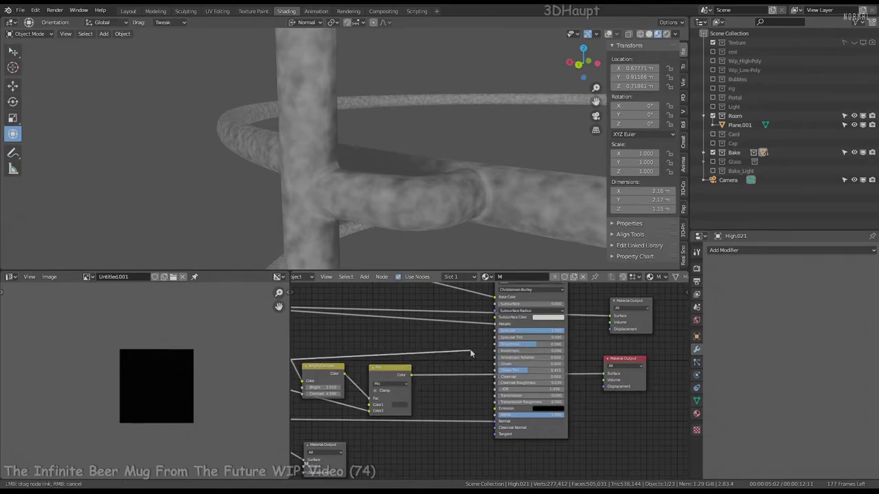
Rearrange the graph so the Principled BSDF drives the Material Output again.
drag(415, 380, 616, 380)
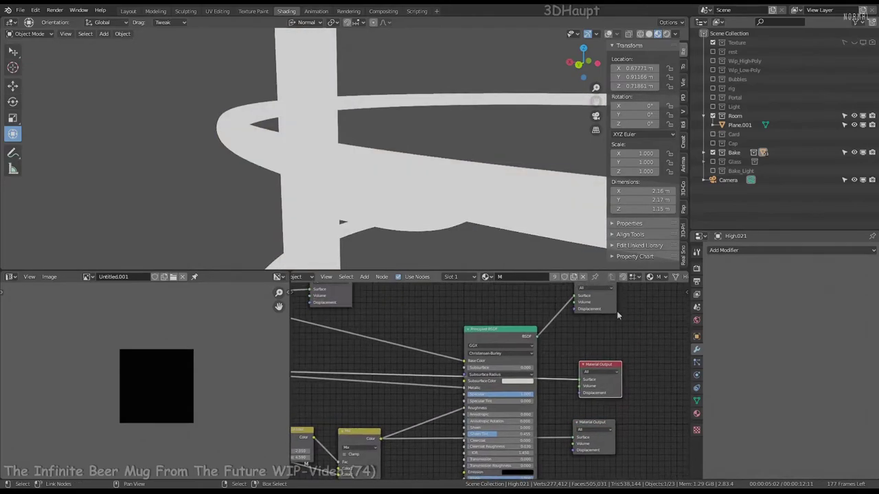
middle_drag(616, 379, 674, 300)
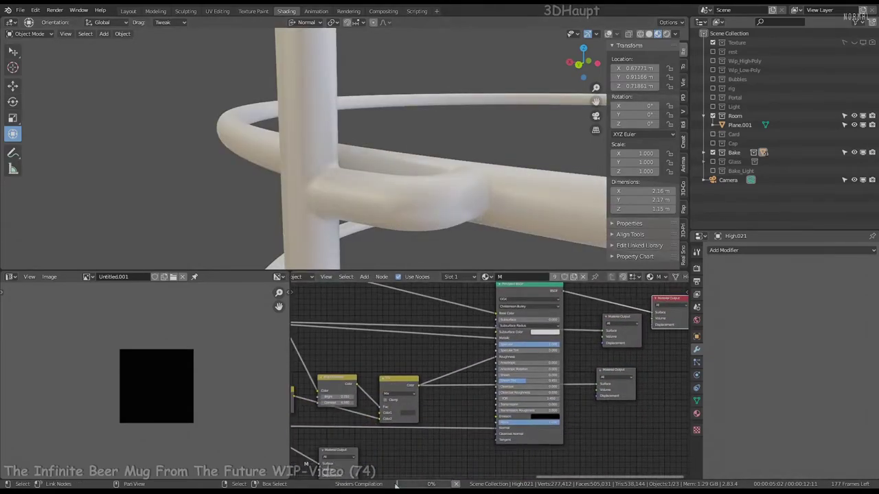
mouse_move(450, 141)
middle_down()
mouse_move(397, 108)
mouse_move(404, 129)
middle_up()
Set the floor plane Plane.001's Base Color to black and inspect it maximized.
key(KP_Decimal)
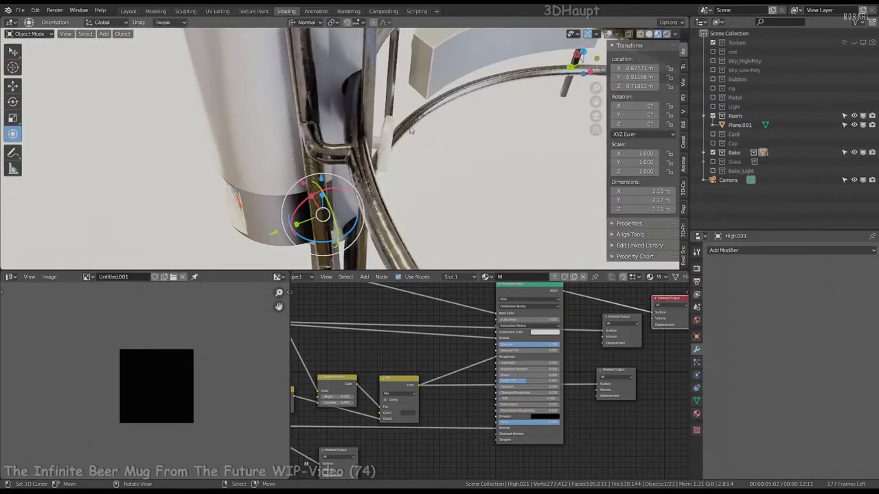
click(526, 206)
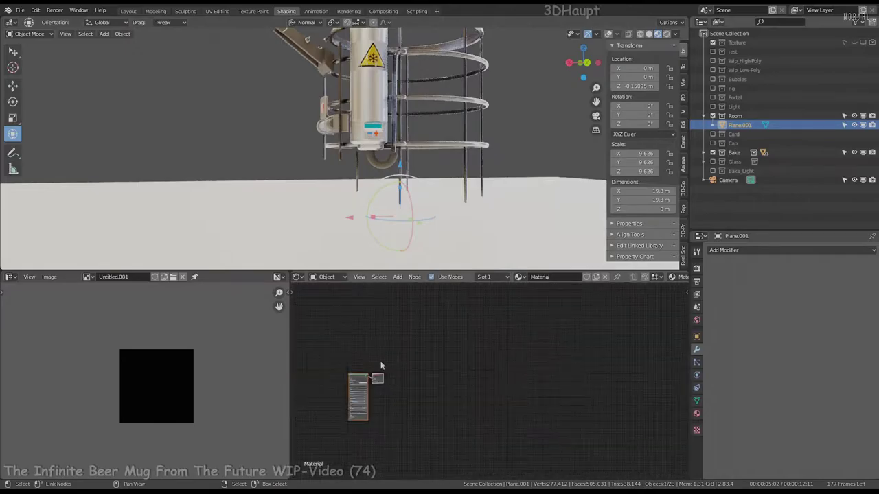
key(Home)
click(487, 363)
drag(527, 274, 527, 297)
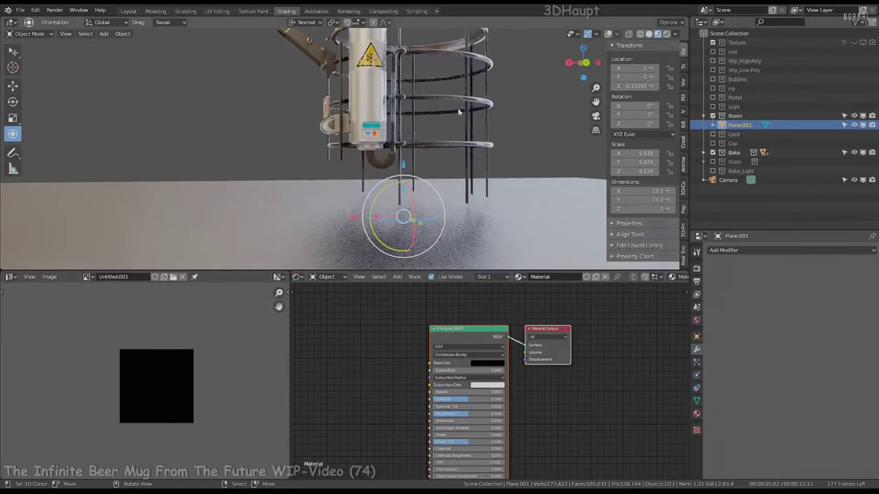
key(ctrl+space)
mouse_move(459, 111)
middle_down()
mouse_move(465, 207)
mouse_move(571, 229)
mouse_move(390, 204)
mouse_move(475, 161)
mouse_move(511, 201)
mouse_move(453, 183)
middle_up()
key(ctrl+space)
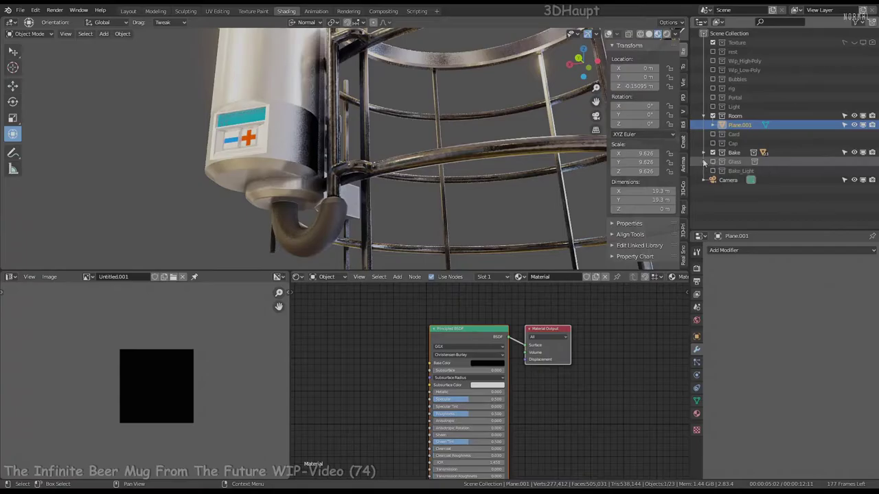
Enable the Glass collection behind the cage and reselect the High.021 handle.
click(713, 161)
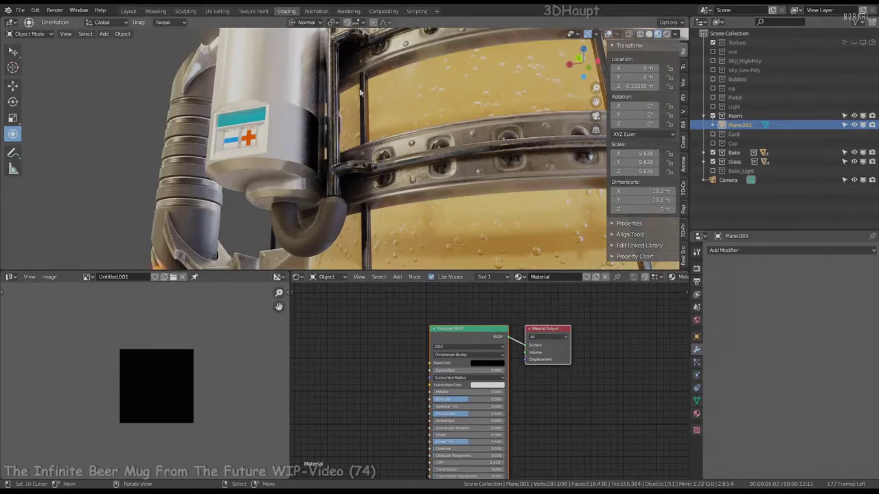
key(ctrl+space)
mouse_move(360, 93)
middle_down()
mouse_move(482, 158)
mouse_move(454, 230)
mouse_move(410, 234)
mouse_move(434, 257)
mouse_move(387, 278)
mouse_move(380, 328)
mouse_move(361, 330)
mouse_move(468, 240)
mouse_move(412, 281)
mouse_move(510, 232)
mouse_move(480, 233)
mouse_move(522, 247)
mouse_move(632, 202)
mouse_move(445, 232)
mouse_move(312, 167)
mouse_move(357, 206)
mouse_move(304, 252)
middle_up()
click(509, 233)
key(ctrl+space)
Orbit close-ups of the mug and bring the Gamma and Mix nodes into view.
middle_drag(388, 313, 480, 384)
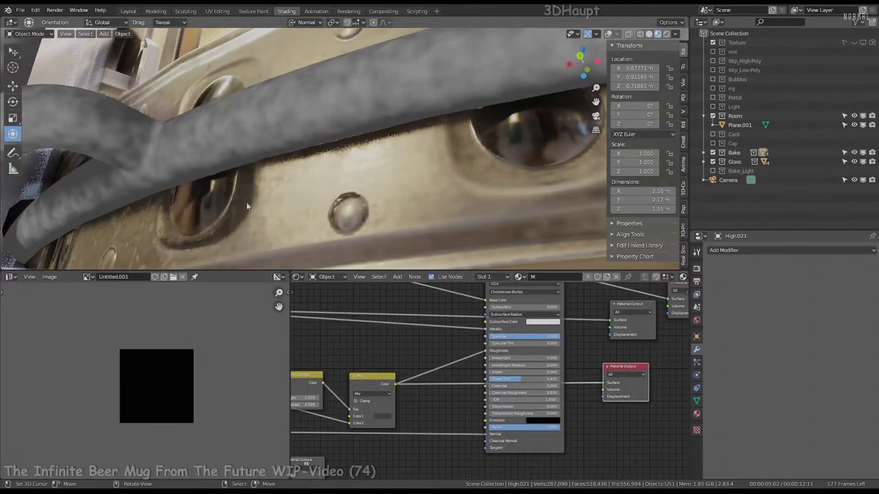
mouse_move(384, 384)
middle_down()
mouse_move(487, 384)
mouse_move(288, 357)
mouse_move(608, 336)
middle_up()
scroll(487, 384, up, 2)
scroll(488, 384, up, 2)
scroll(487, 384, down, 2)
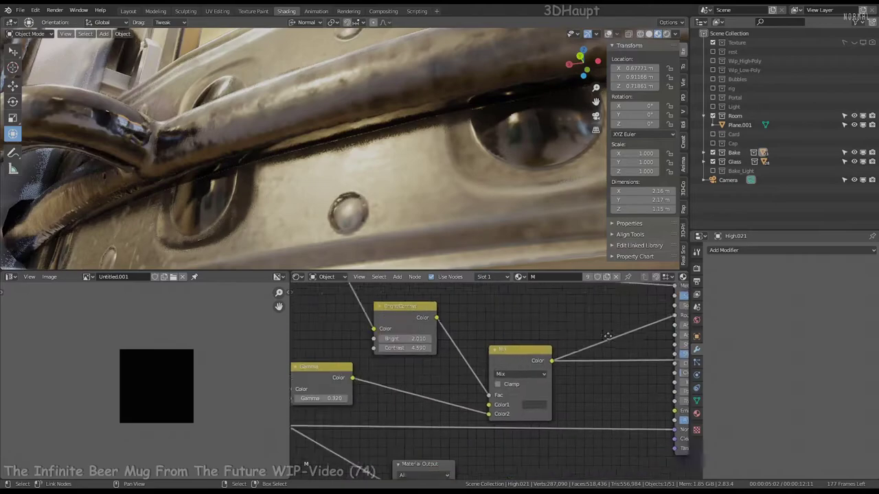
middle_drag(322, 399, 469, 383)
scroll(469, 383, up, 2)
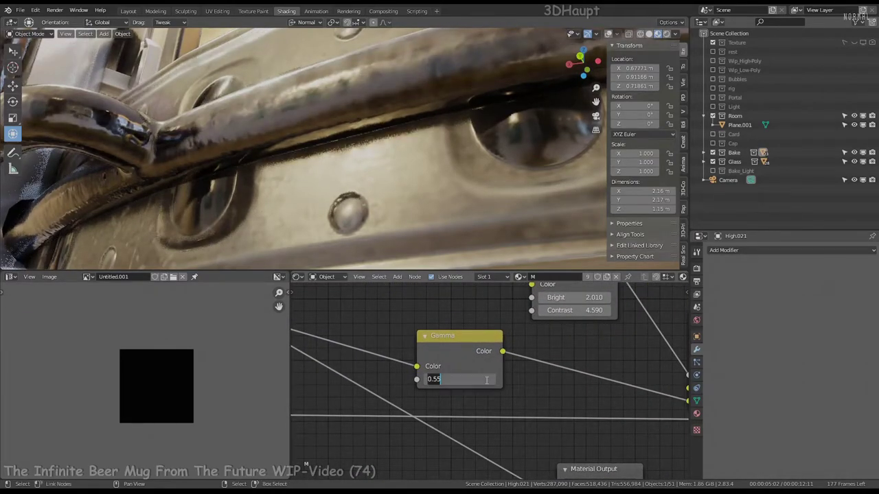
middle_drag(510, 390, 352, 390)
middle_drag(316, 158, 328, 172)
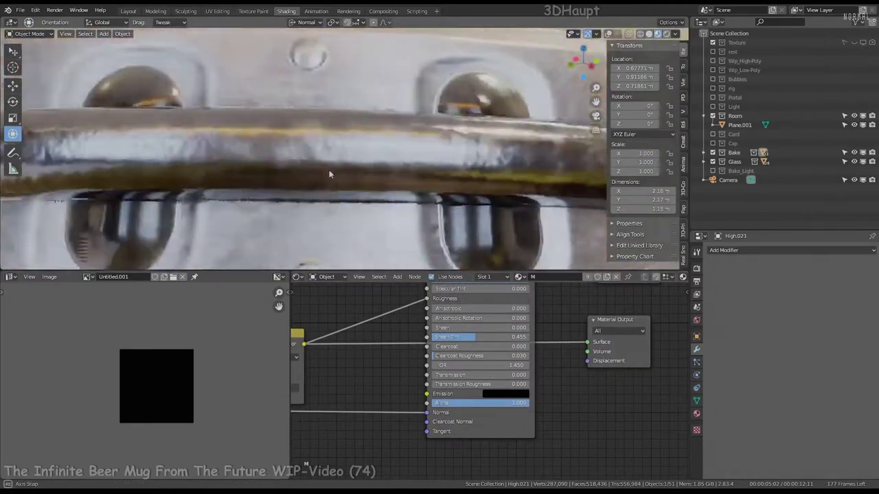
middle_drag(615, 327, 687, 357)
Darken the Mix node's Color1 to about 0.23 value grey.
click(447, 373)
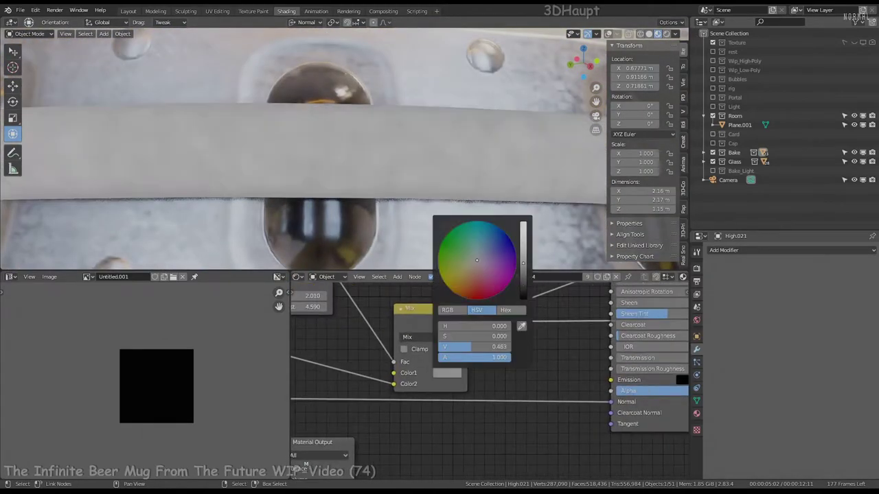
mouse_move(568, 299)
middle_down()
mouse_move(450, 401)
mouse_move(687, 315)
middle_up()
click(441, 399)
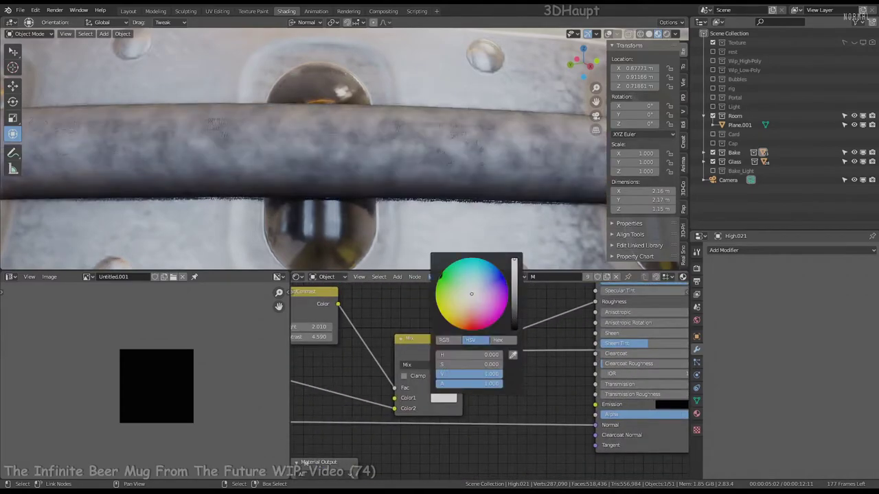
mouse_move(357, 172)
middle_down()
mouse_move(435, 131)
mouse_move(467, 206)
middle_up()
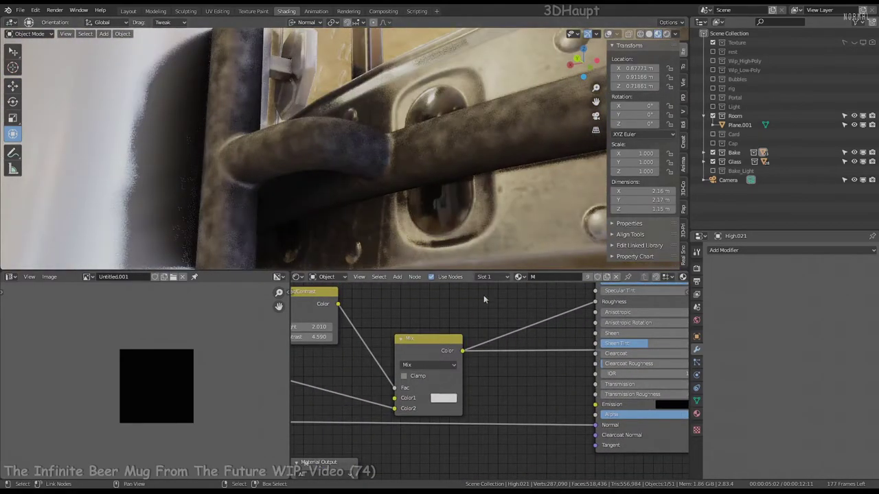
click(443, 398)
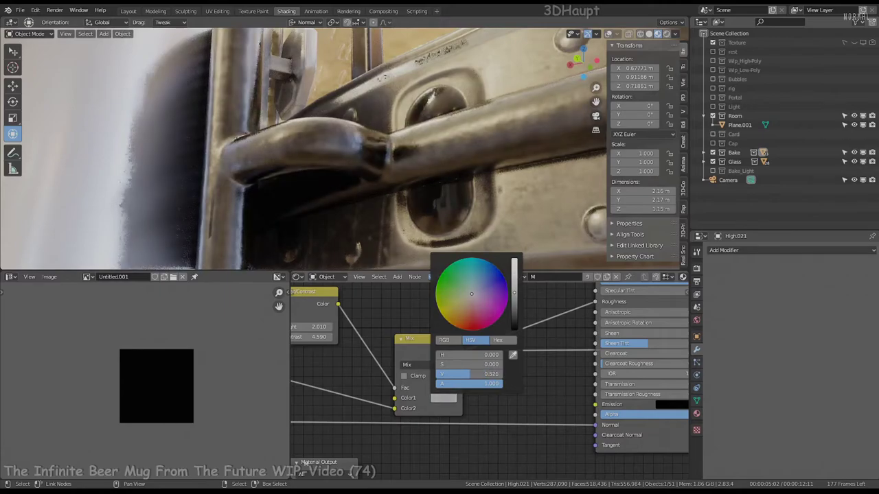
drag(515, 293, 515, 327)
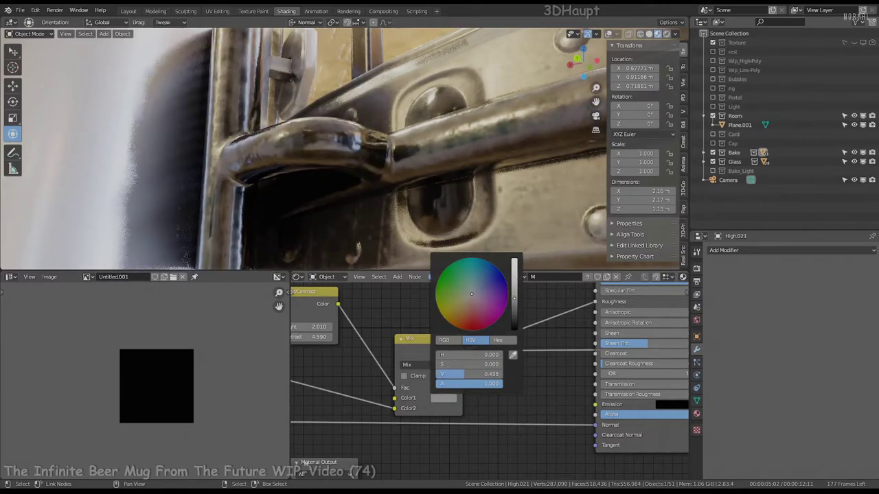
Orbit to inspect the clip, rim and handle with the toned worn metal.
middle_drag(384, 138, 271, 43)
scroll(271, 49, up, 3)
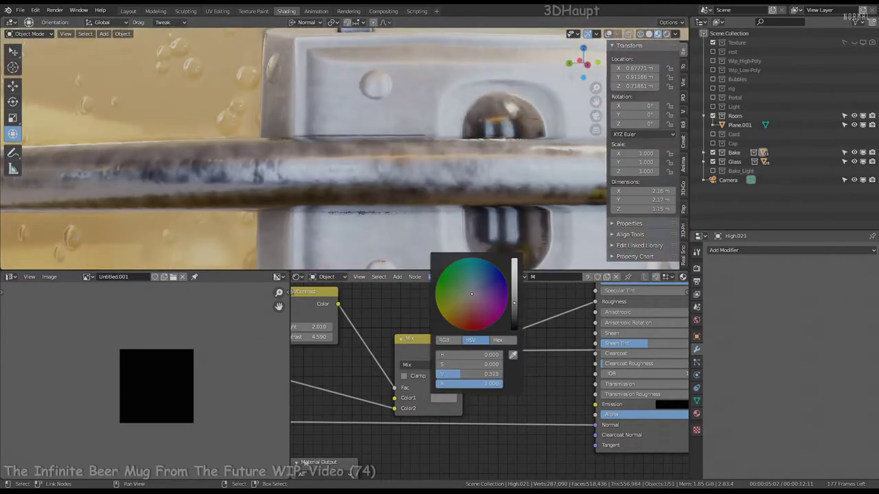
scroll(329, 133, down, 5)
scroll(329, 132, up, 5)
mouse_move(329, 133)
middle_down()
mouse_move(368, 135)
mouse_move(380, 103)
middle_up()
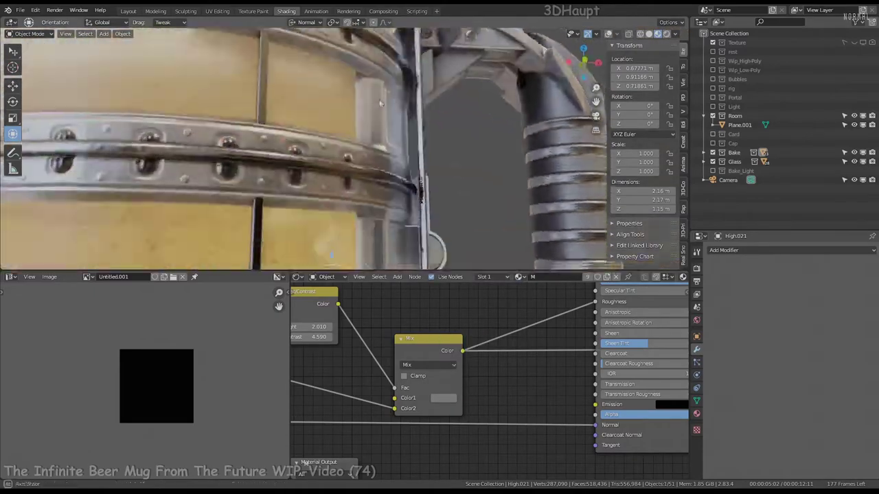
Set the Noise Texture's Distortion to 30.4.
scroll(384, 103, up, 3)
scroll(409, 103, up, 2)
scroll(449, 285, down, 3)
scroll(449, 285, up, 3)
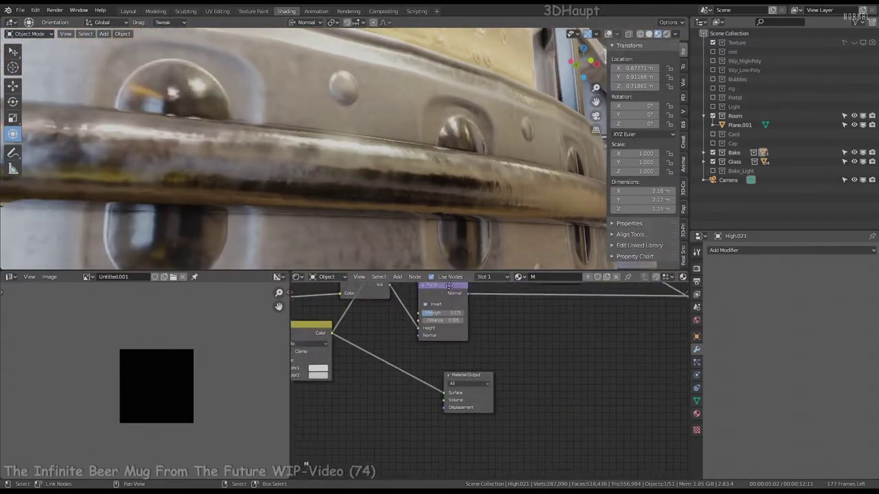
scroll(413, 306, down, 3)
scroll(399, 306, up, 5)
click(525, 333)
scroll(405, 129, down, 3)
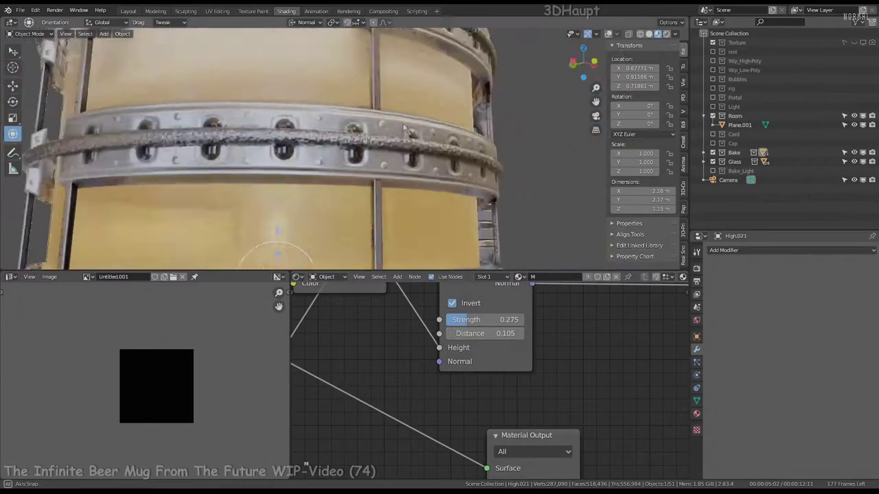
scroll(404, 134, up, 3)
scroll(404, 138, up, 2)
scroll(405, 359, down, 3)
scroll(439, 385, up, 4)
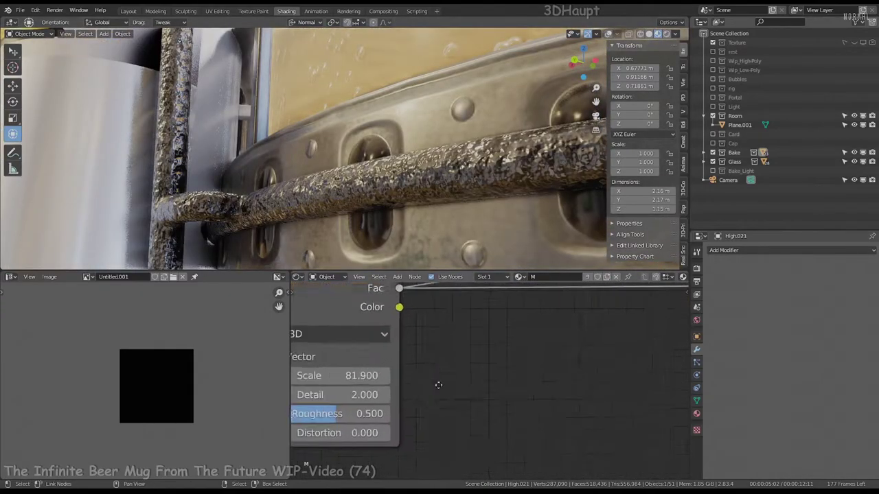
scroll(438, 385, up, 1)
mouse_move(440, 386)
mouse_down()
mouse_move(460, 386)
mouse_move(439, 386)
mouse_up()
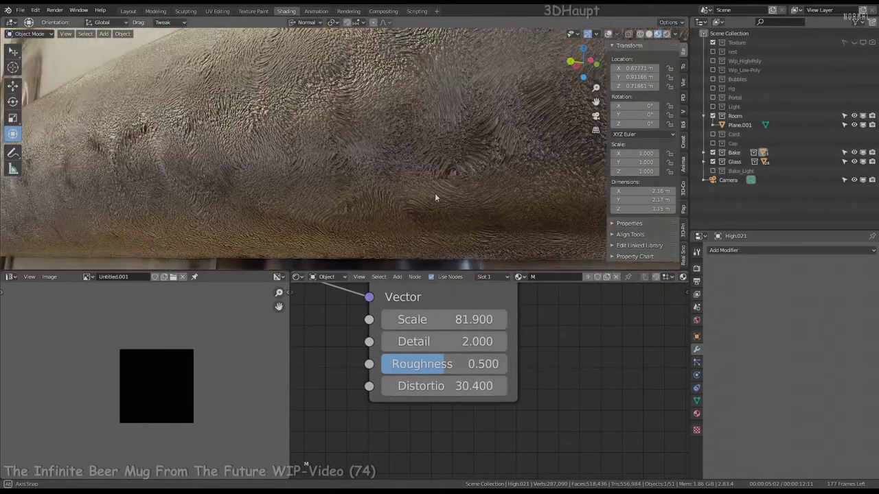
mouse_move(435, 193)
middle_down()
mouse_move(500, 168)
mouse_move(480, 206)
middle_up()
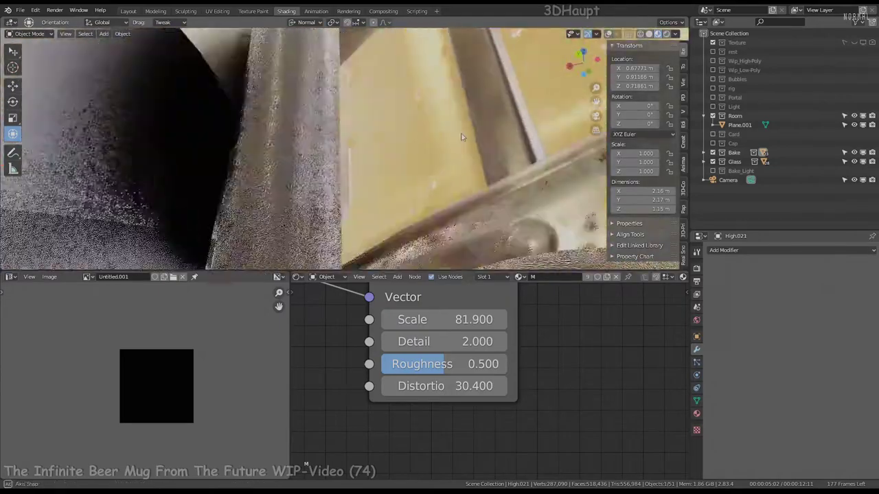
Lower the Bump node to Strength 0.092 and Distance 0.005, then inspect the handle close-up.
scroll(565, 398, down, 3)
scroll(533, 321, up, 3)
middle_drag(532, 321, 443, 368)
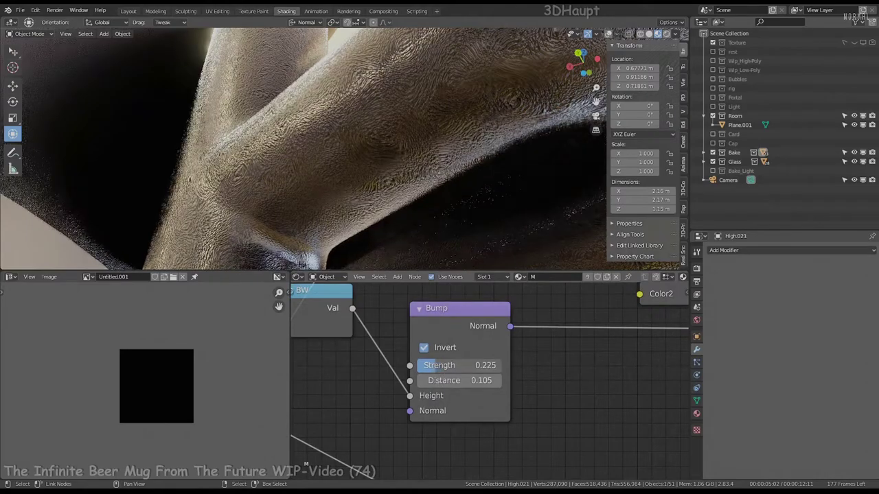
drag(443, 366, 412, 365)
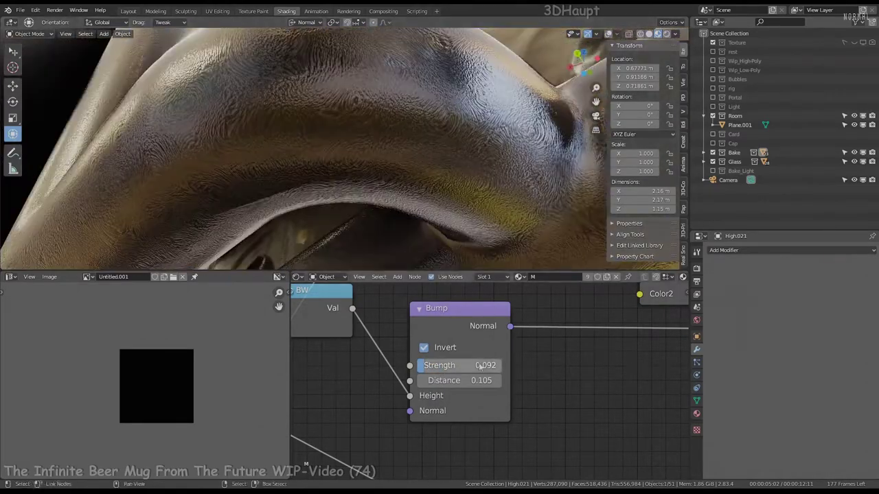
drag(446, 380, 412, 380)
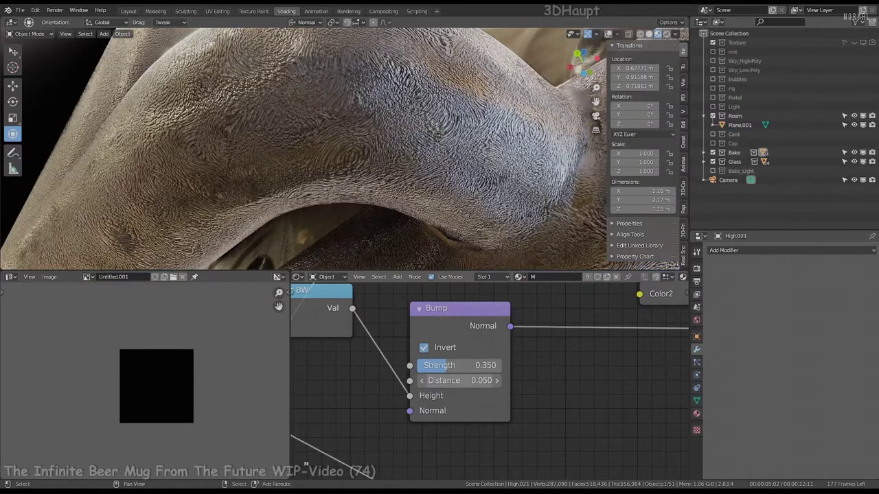
click(453, 380)
text(0.01)
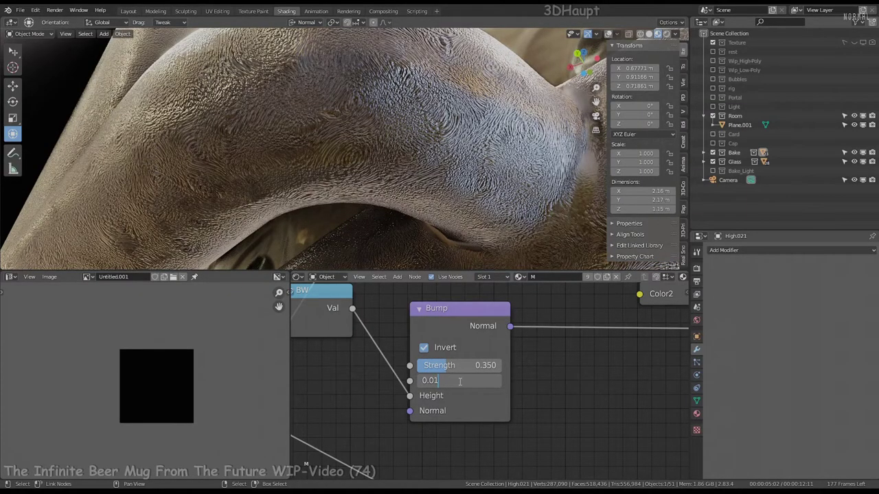
drag(468, 365, 426, 365)
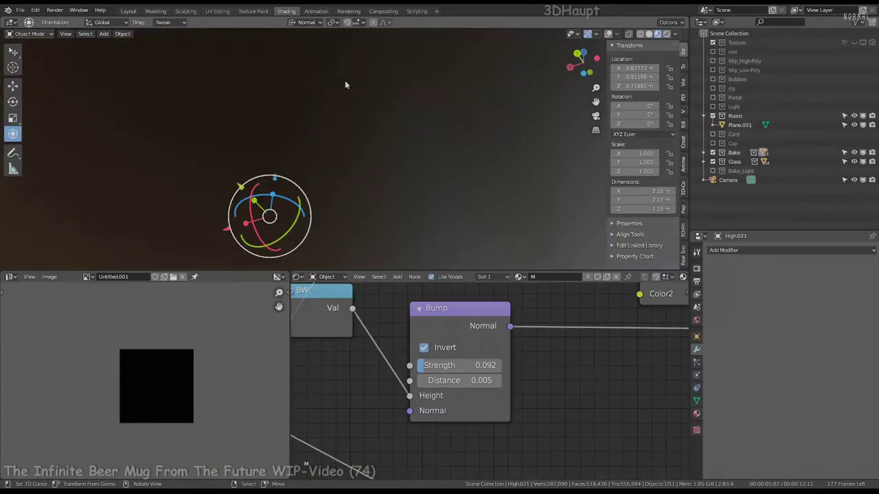
key(ctrl+alt+space)
mouse_move(370, 173)
middle_down()
mouse_move(451, 208)
mouse_move(385, 206)
middle_up()
Place the RGB to BW node, cut the Mix preview link and restore the main node tree.
key(ctrl+alt+space)
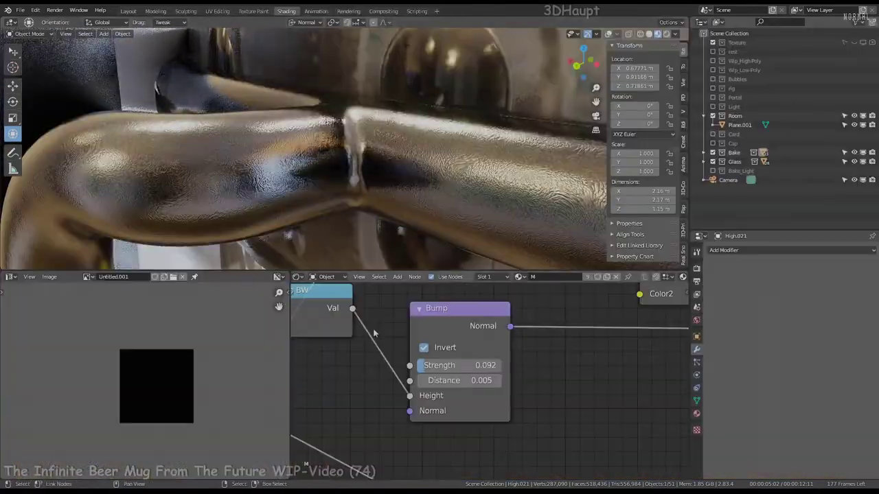
scroll(351, 357, down, 3)
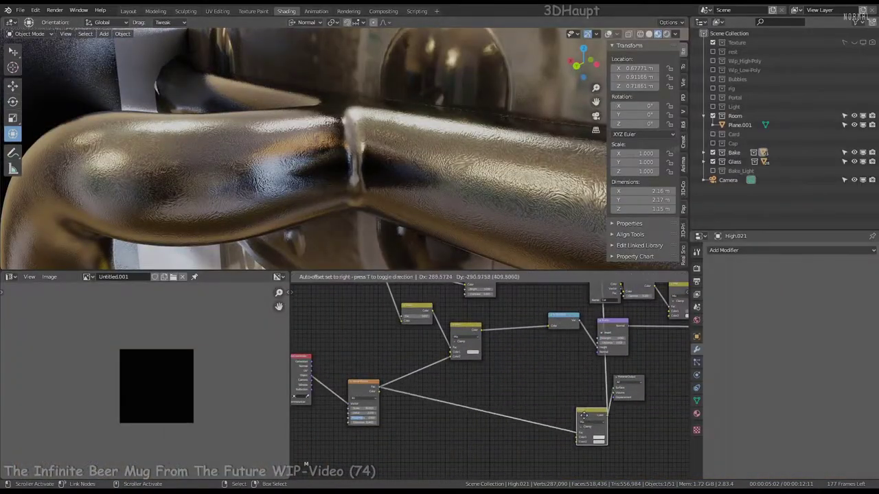
ctrl+shift+click(569, 422)
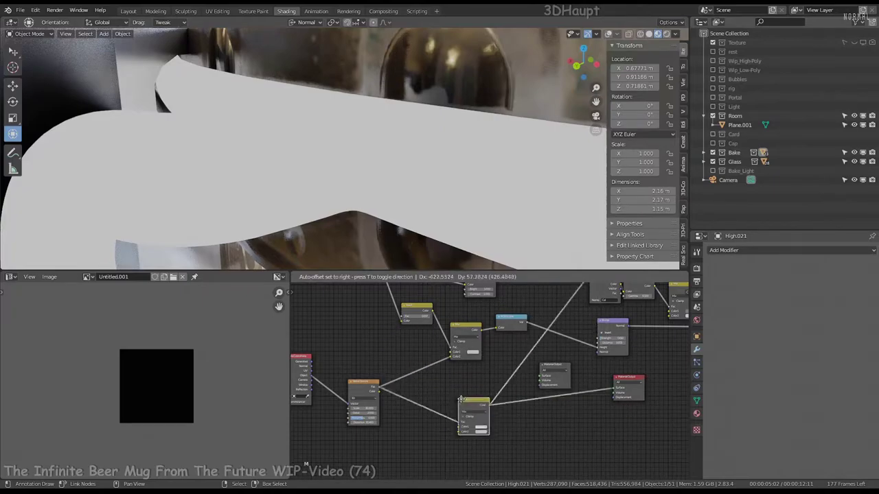
scroll(533, 313, up, 2)
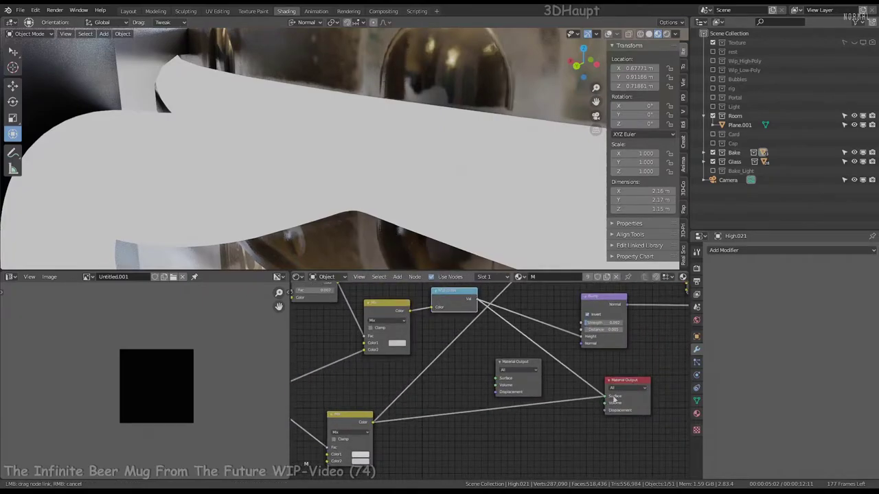
drag(614, 399, 612, 398)
middle_drag(353, 146, 352, 158)
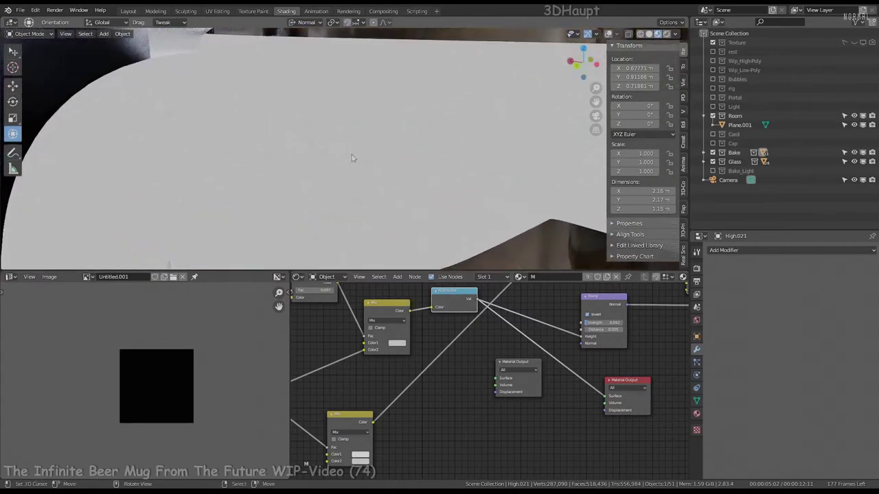
scroll(503, 391, down, 1)
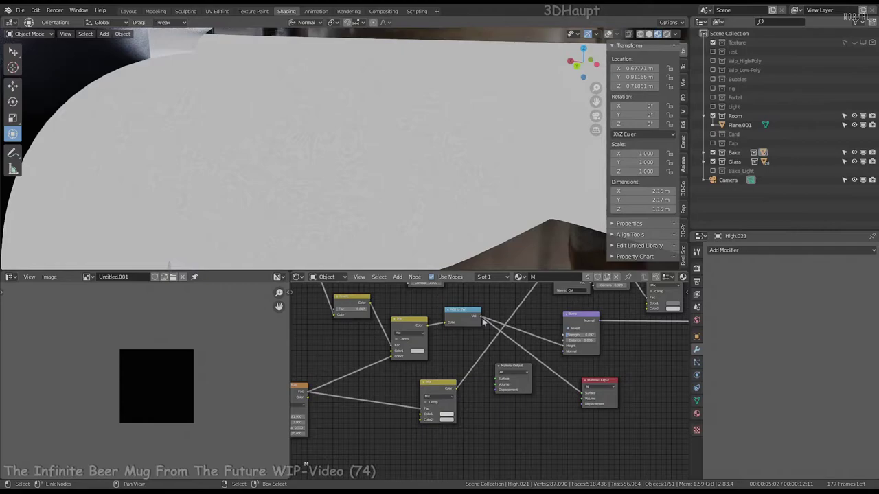
key(ctrl+z)
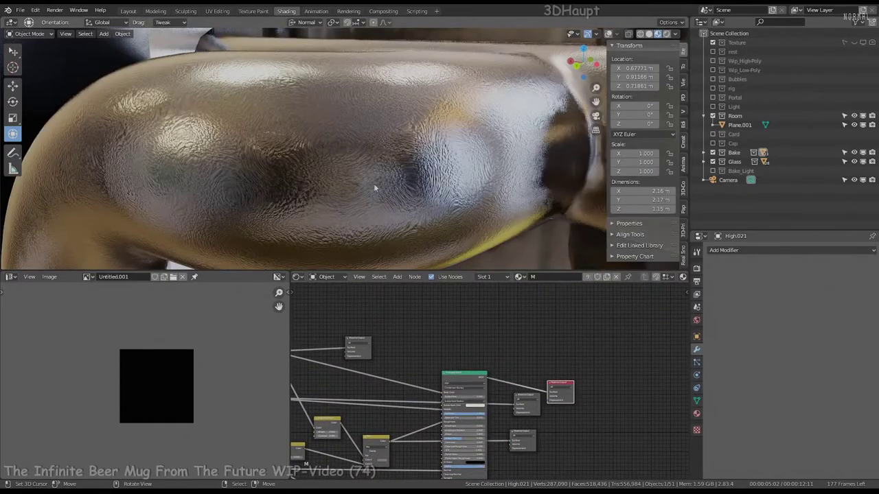
Move the Mix node aside and place a duplicate Texture Coordinate and Noise Texture pair below.
middle_drag(398, 177, 396, 126)
scroll(487, 376, up, 3)
scroll(487, 376, up, 3)
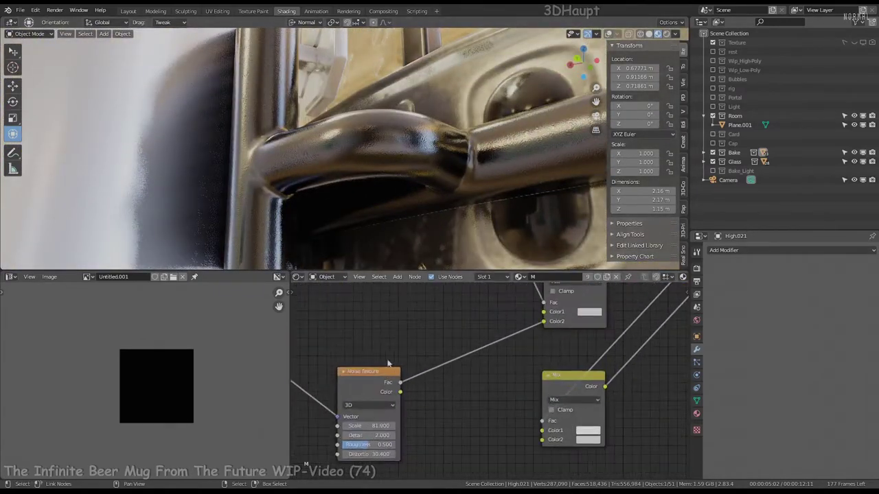
scroll(487, 376, down, 4)
drag(420, 398, 470, 350)
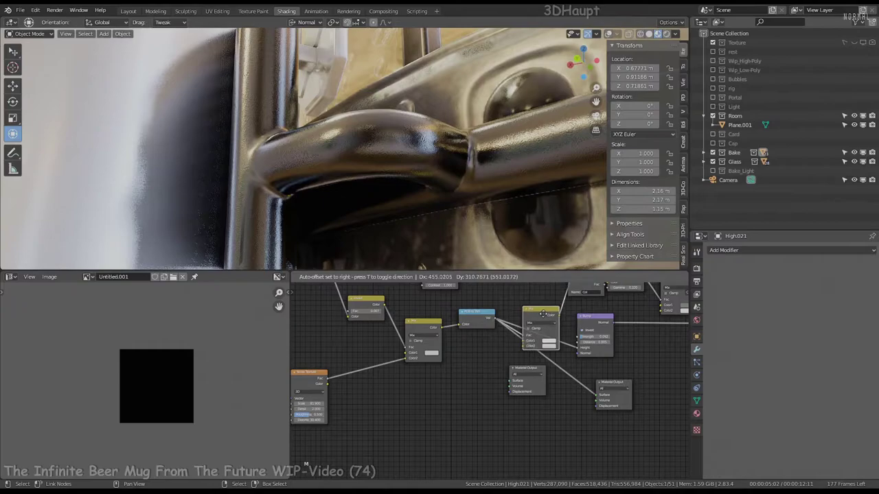
middle_drag(524, 434, 659, 401)
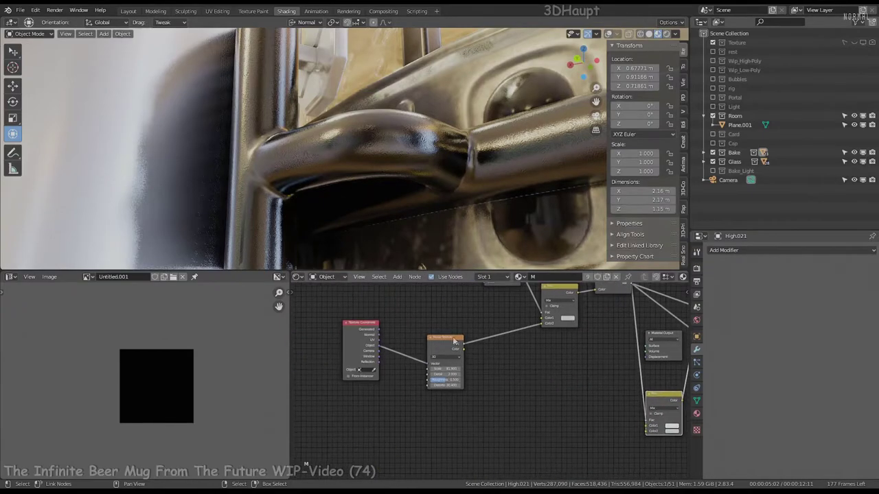
mouse_move(386, 335)
middle_down()
mouse_move(489, 378)
mouse_move(521, 315)
middle_up()
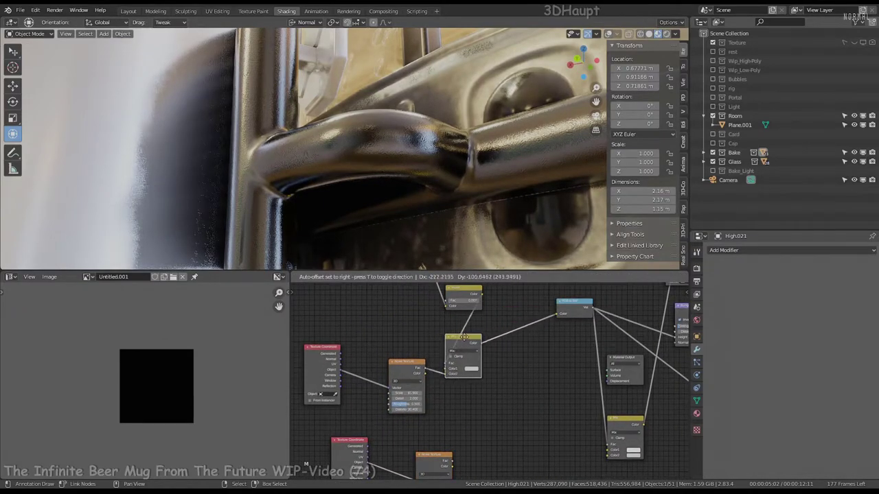
click(464, 337)
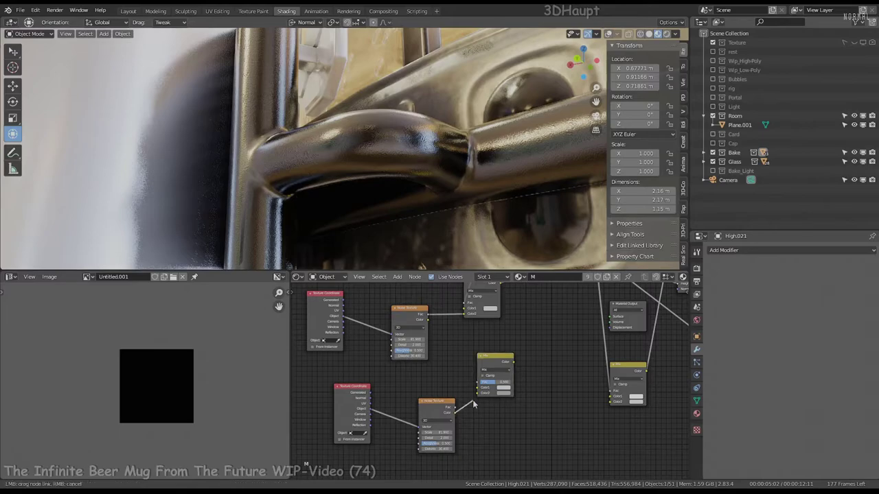
Link the new Noise Texture's Fac output into a Mix node's Fac input.
drag(472, 405, 474, 404)
scroll(474, 403, down, 2)
middle_drag(478, 317, 502, 359)
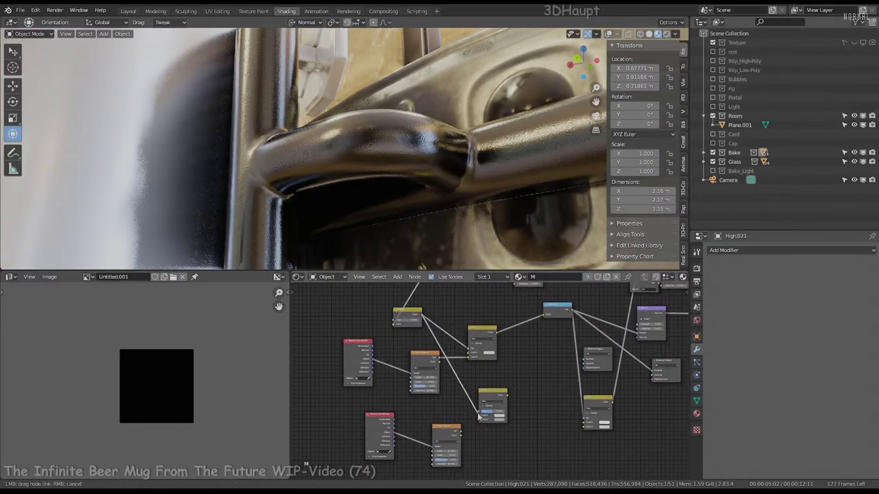
scroll(540, 398, up, 2)
drag(479, 416, 476, 413)
scroll(454, 423, up, 1)
scroll(445, 343, down, 2)
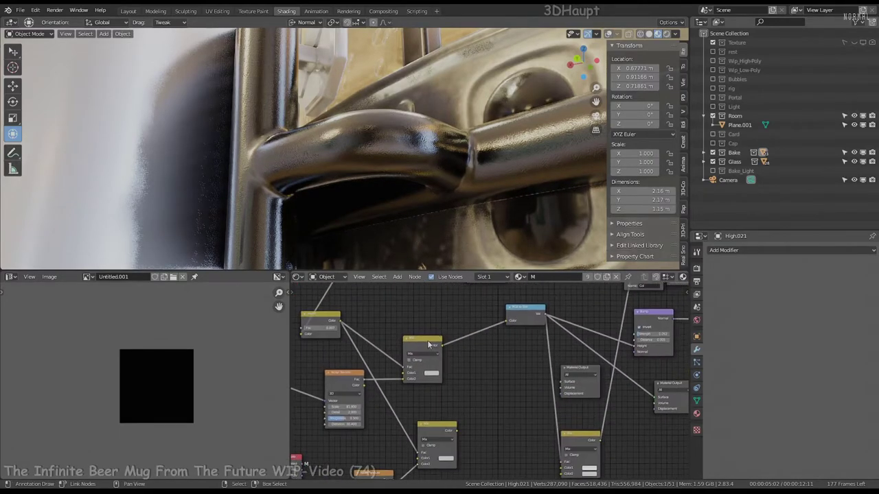
scroll(445, 343, down, 1)
key(shift+a)
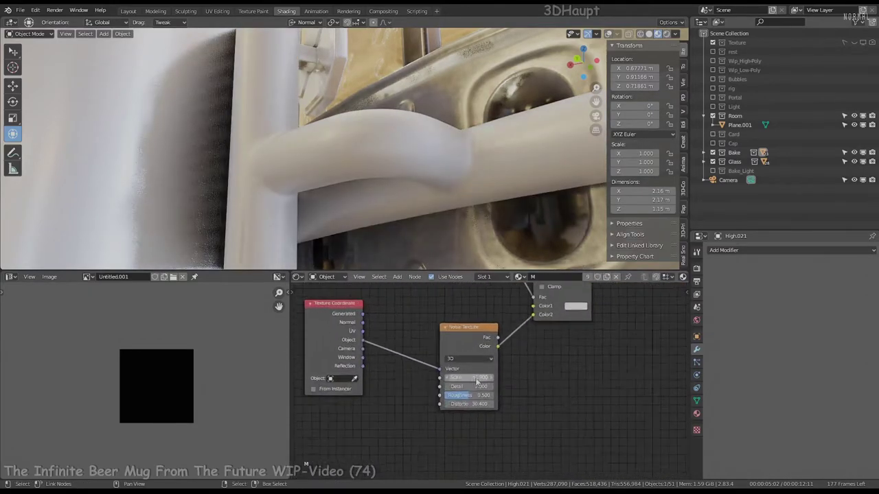
Tweak the second noise texture and set the Mix blend to Multiply at factor 1.000.
scroll(477, 382, up, 1)
click(483, 411)
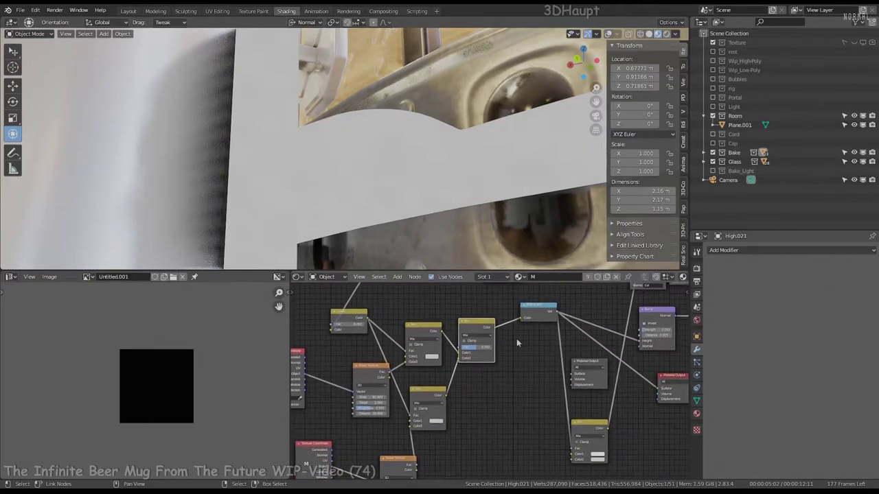
scroll(516, 341, up, 1)
scroll(516, 341, up, 1)
scroll(418, 155, up, 2)
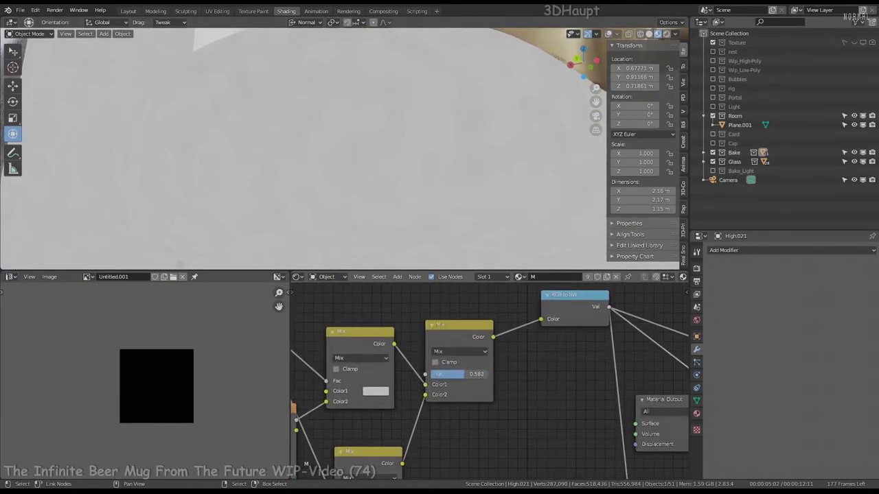
middle_drag(434, 150, 391, 150)
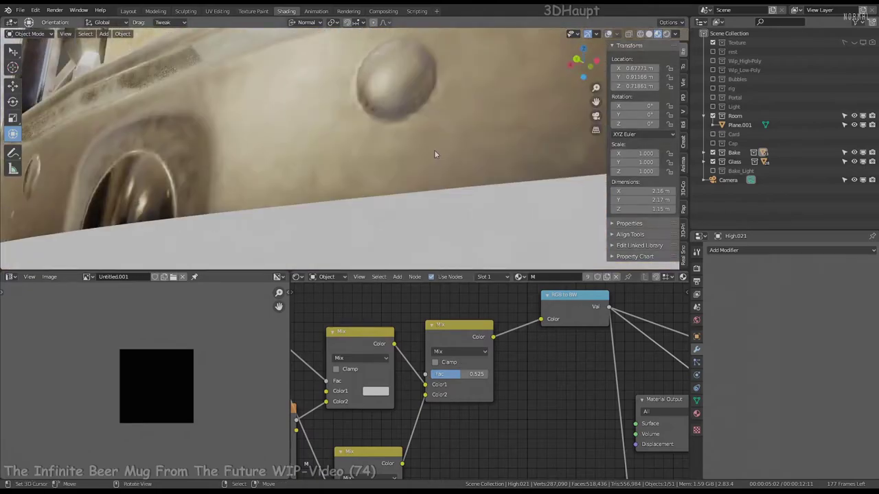
click(459, 351)
click(459, 314)
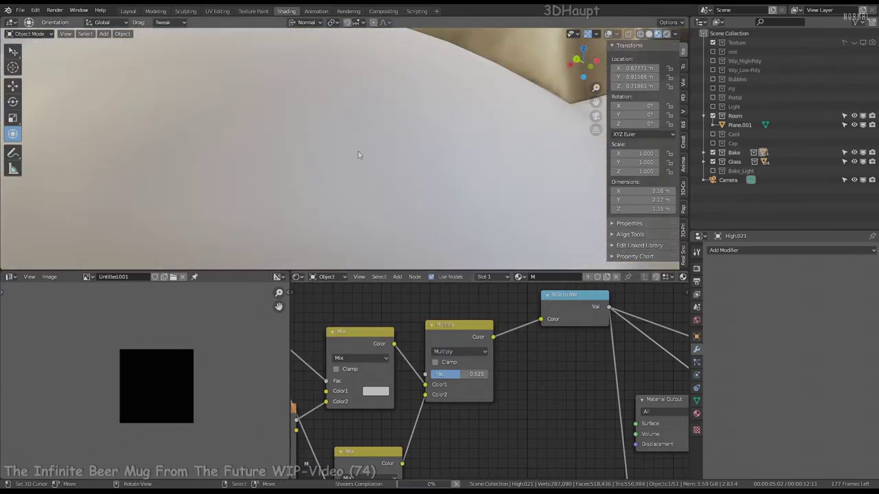
drag(453, 374, 489, 374)
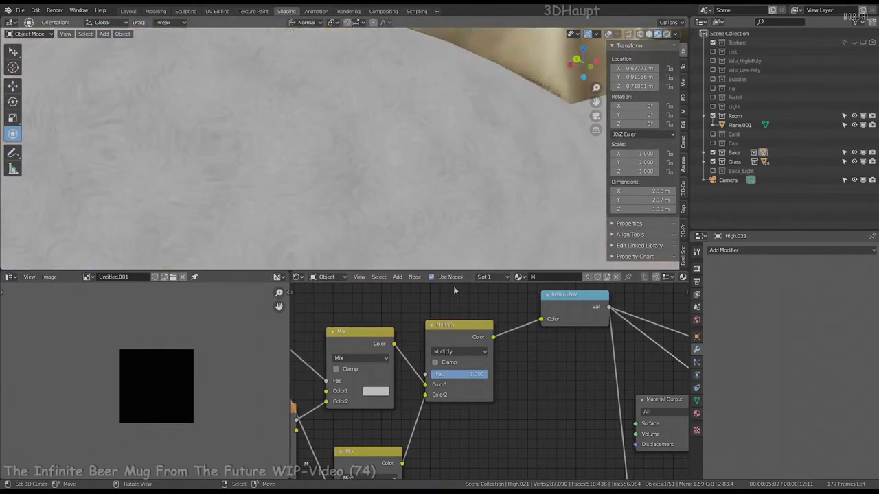
Switch the Mix blend to Color Burn and lower its factor to about 0.75.
click(471, 352)
click(451, 302)
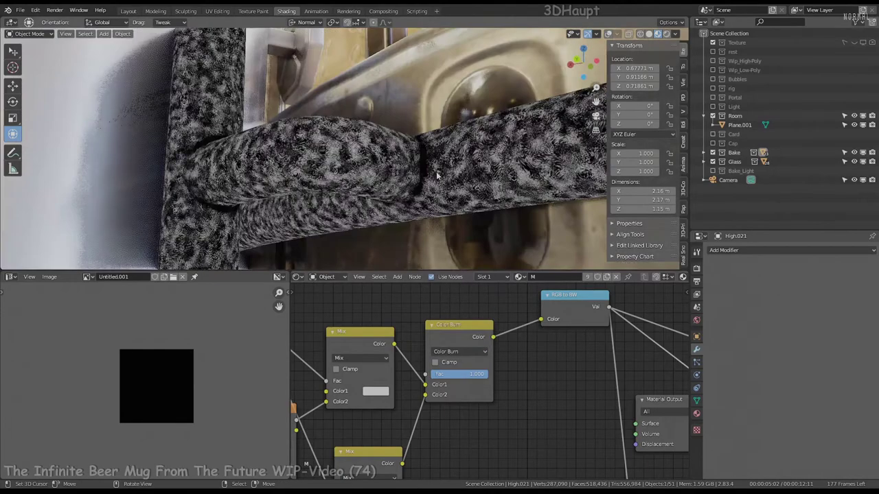
scroll(446, 202, up, 5)
drag(453, 373, 433, 374)
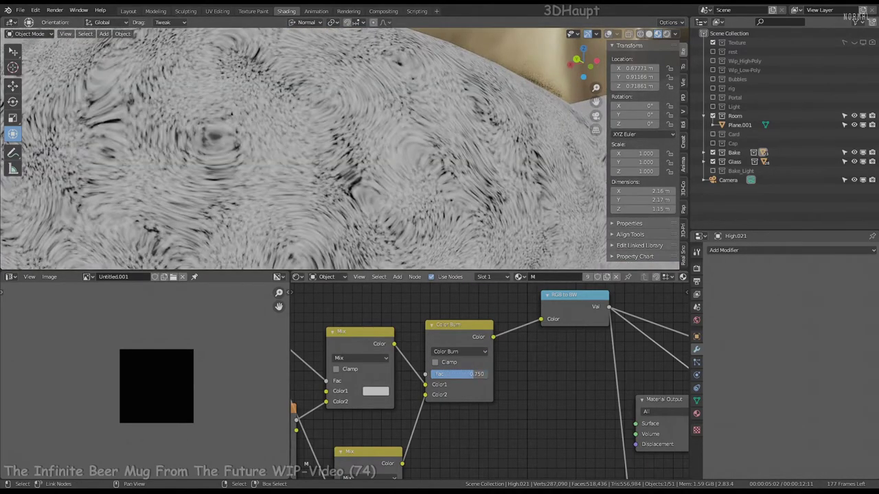
middle_drag(309, 467, 416, 440)
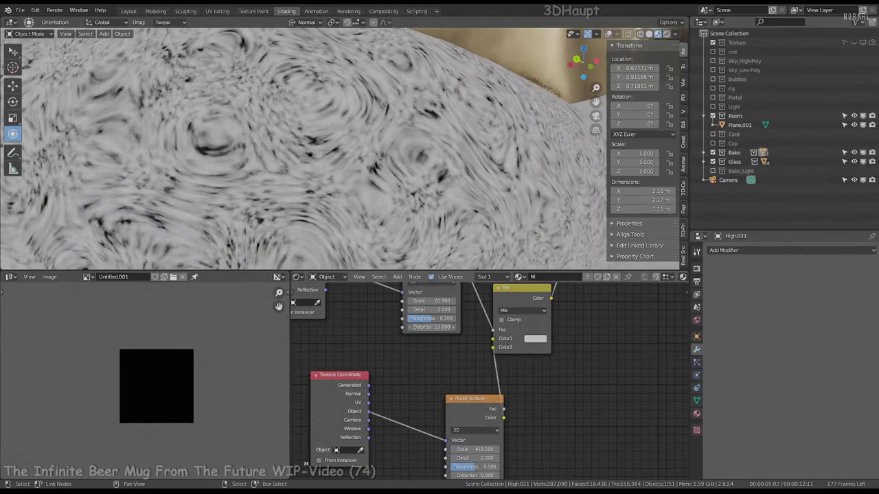
Lower the second noise's Distortion to 18 and its Scale to 297.5, then review the node tree.
drag(431, 327, 448, 154)
middle_drag(481, 384, 450, 342)
mouse_move(443, 406)
mouse_down()
mouse_move(412, 406)
mouse_move(436, 406)
mouse_up()
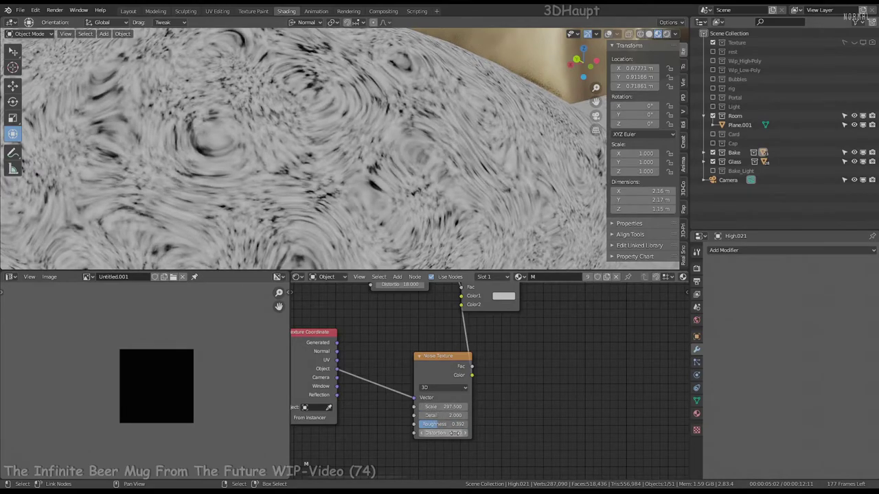
scroll(546, 347, down, 3)
scroll(547, 346, down, 2)
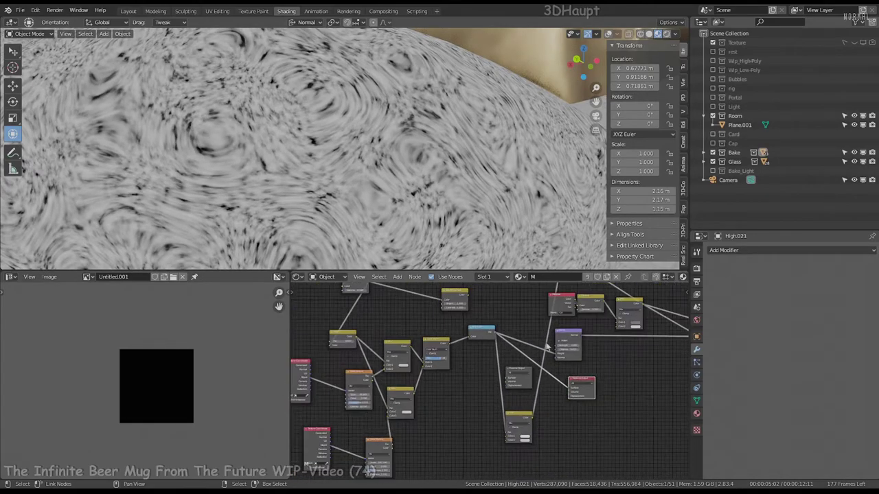
scroll(442, 345, up, 3)
middle_drag(443, 346, 496, 361)
click(493, 345)
click(499, 341)
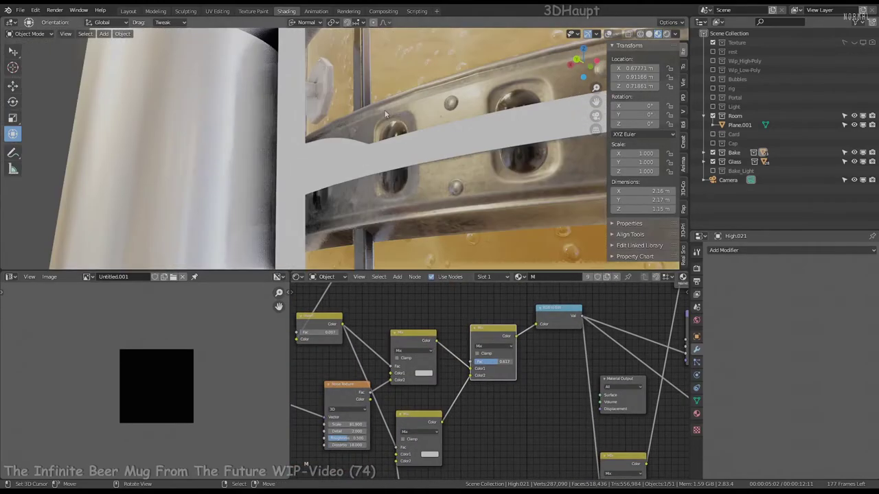
Preview the full material through the main Material Output and orbit the maximized view around the cage.
click(618, 392)
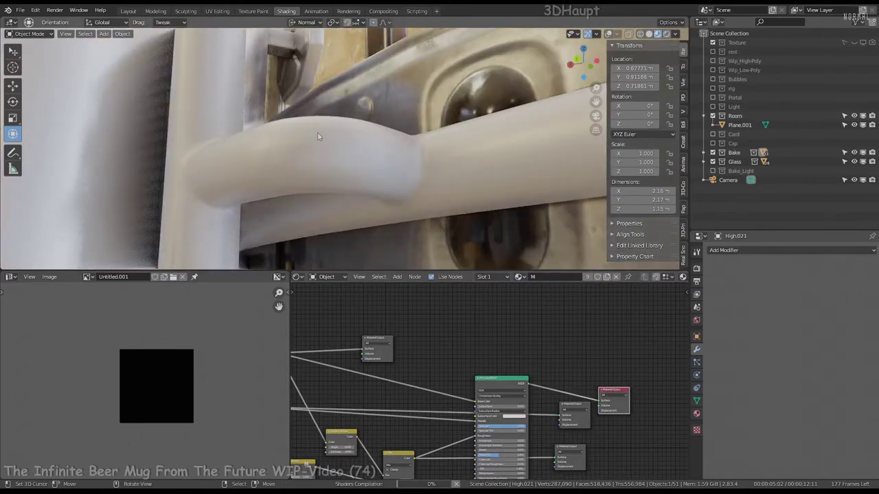
key(ctrl+space)
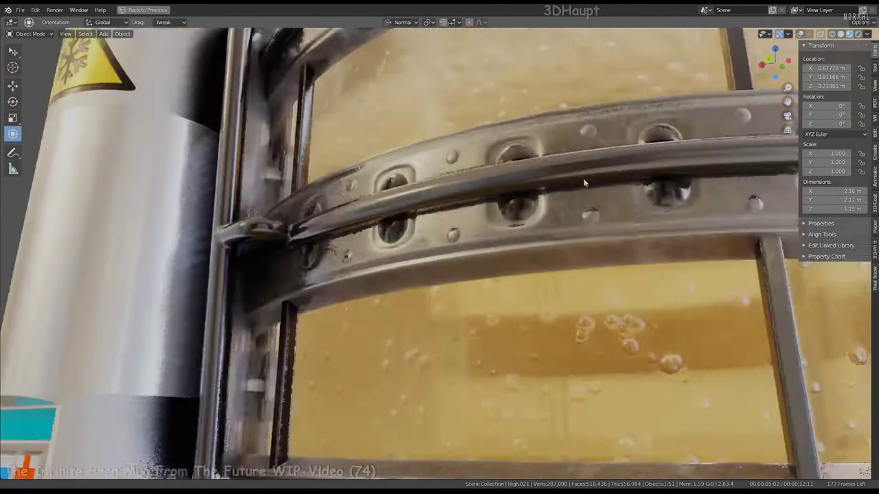
middle_drag(584, 183, 431, 169)
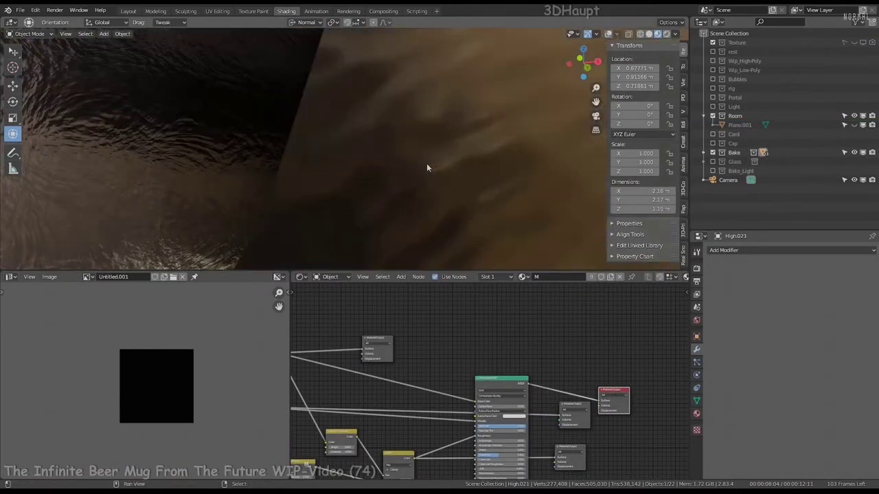
Orbit out to the whole scene and save the project as Infinite Beer Mug 45.blend.
middle_drag(426, 166, 335, 159)
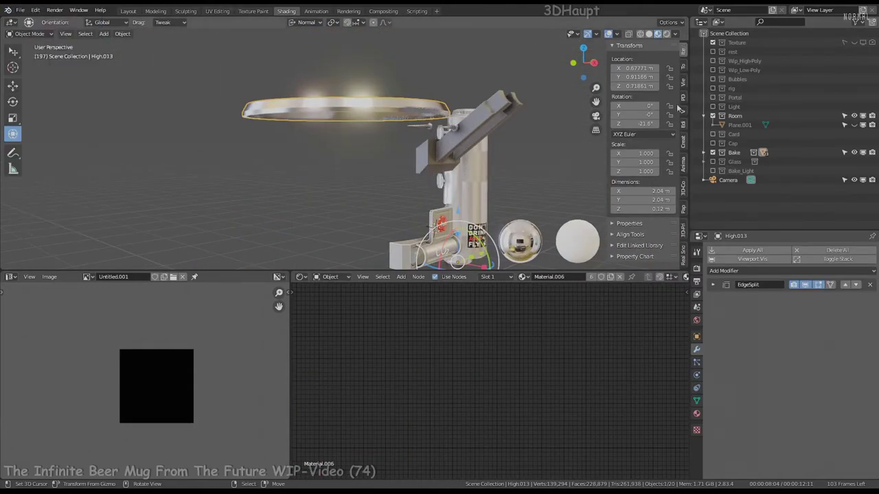
click(22, 10)
click(48, 94)
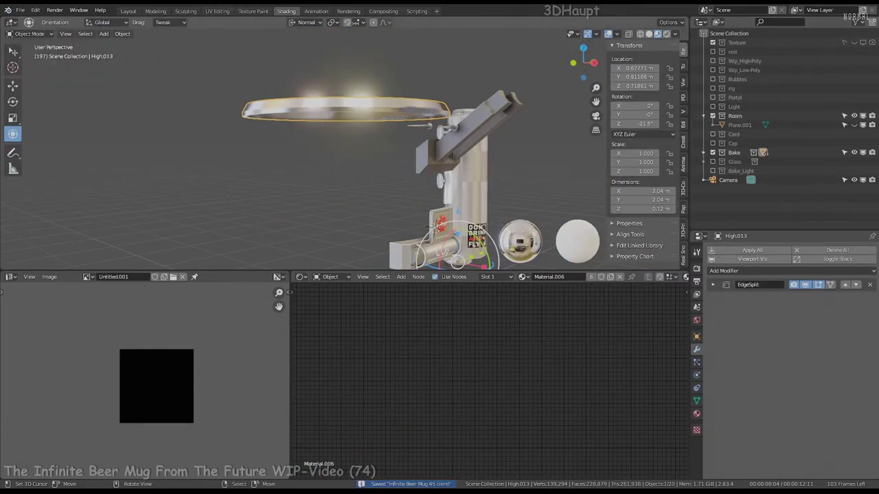